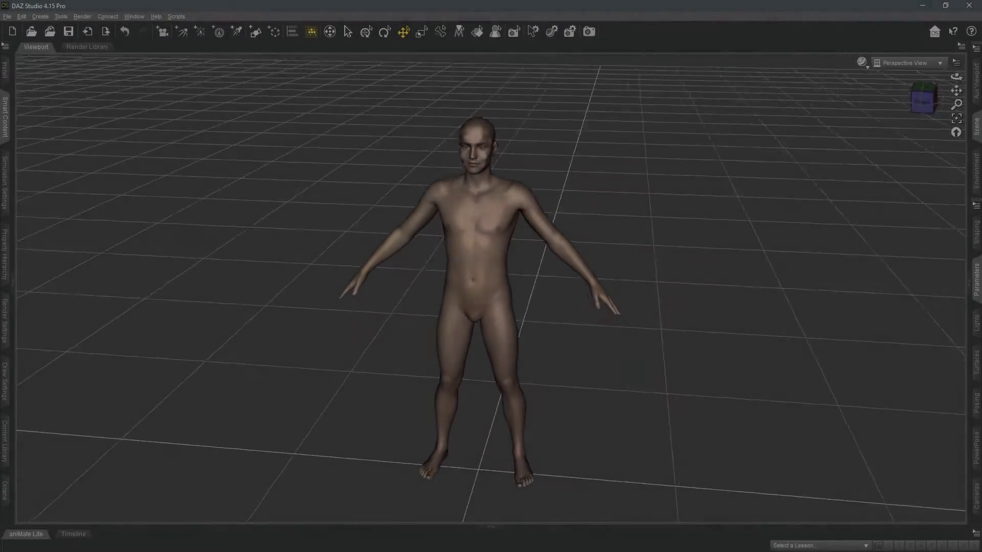
Step: Zoom and orbit around the Genesis 8 Male, selecting its upper chest and head to inspect them
scroll(530, 190, up, 5)
click(530, 190)
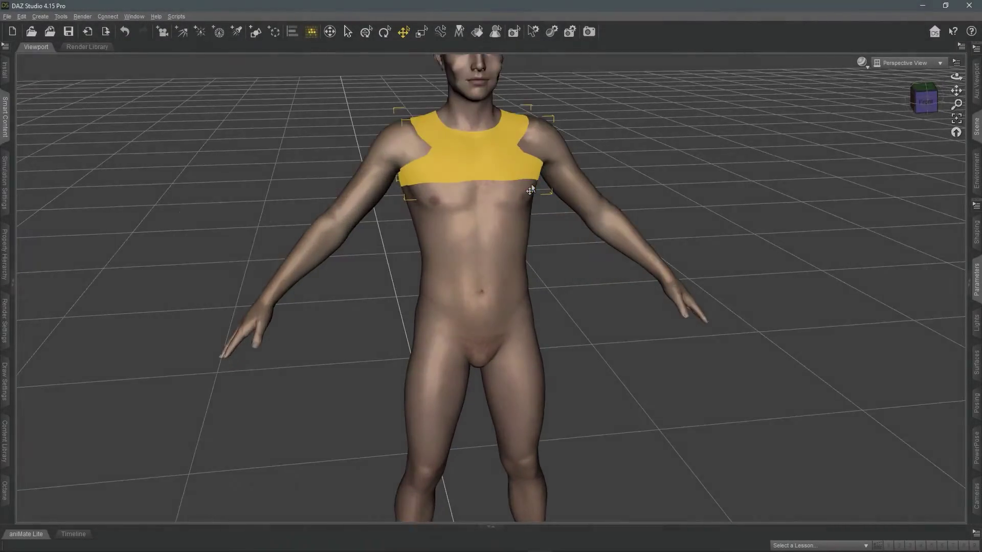
scroll(583, 108, up, 10)
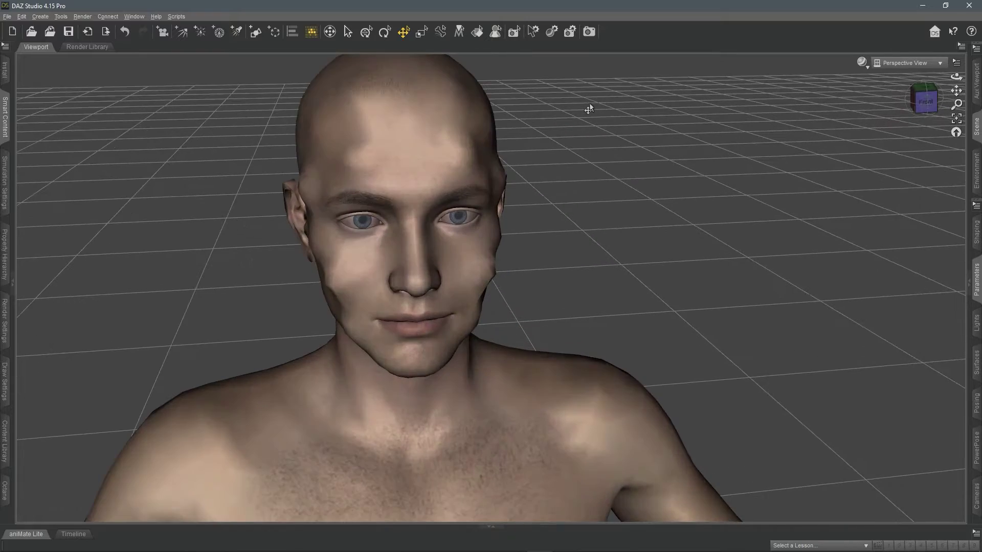
alt+drag(589, 110, 563, 197)
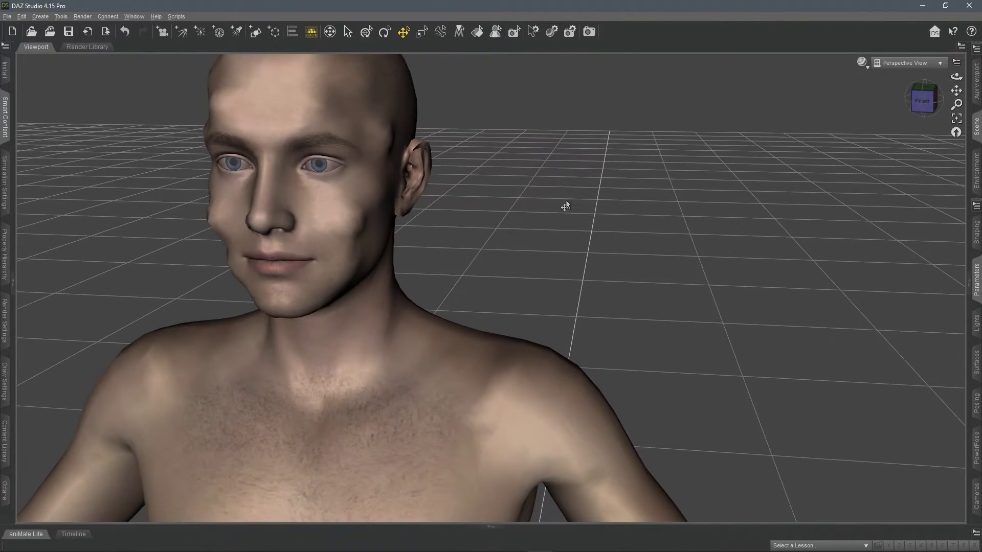
click(565, 193)
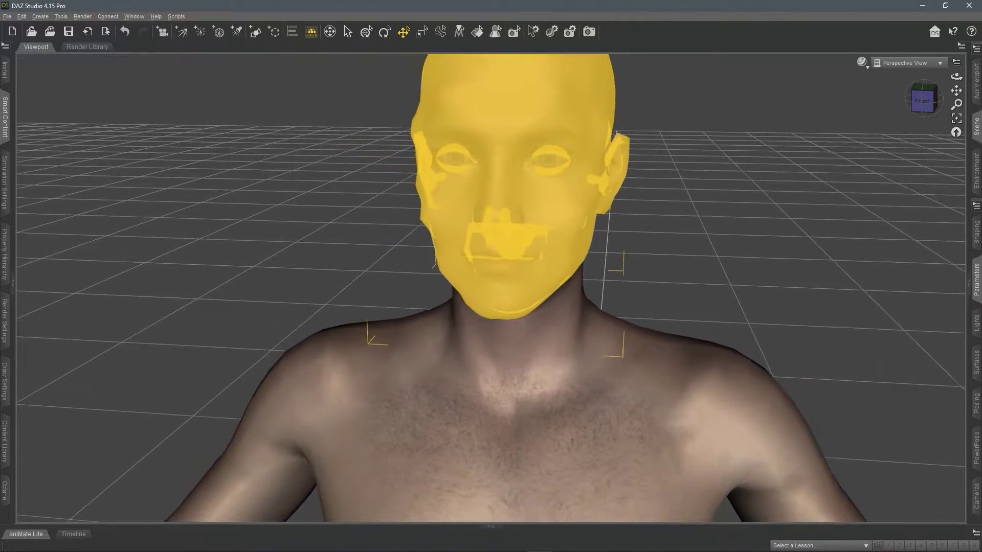
click(736, 208)
alt+drag(736, 208, 743, 242)
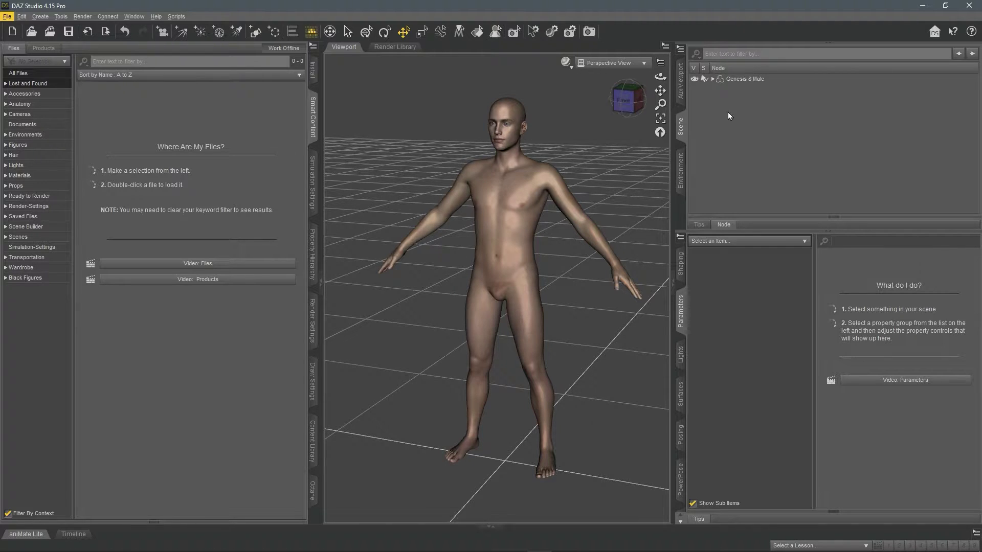
Step: Expand Genesis 8 Male in the Scene pane and delete its Genesis 8 Male Eyelashes node
click(749, 81)
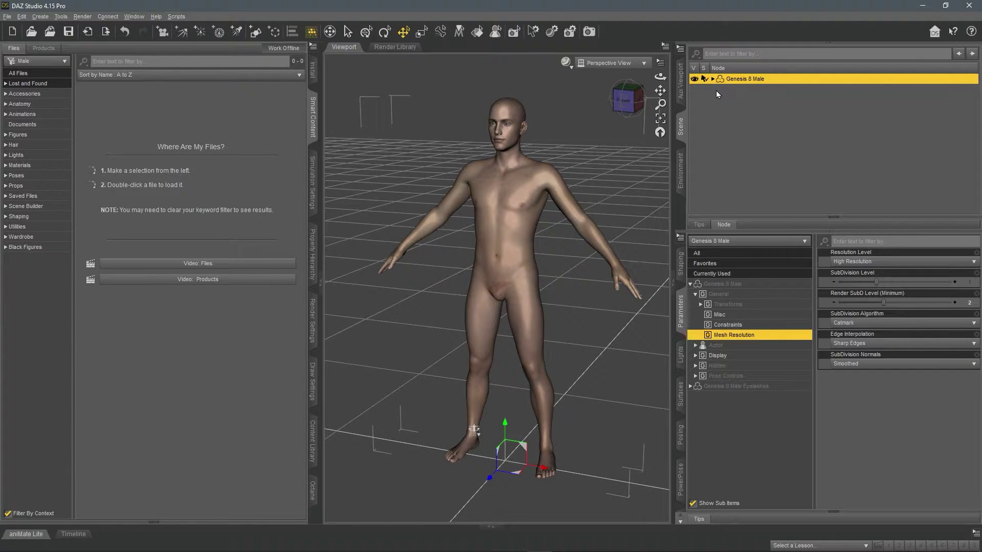
click(713, 81)
click(750, 99)
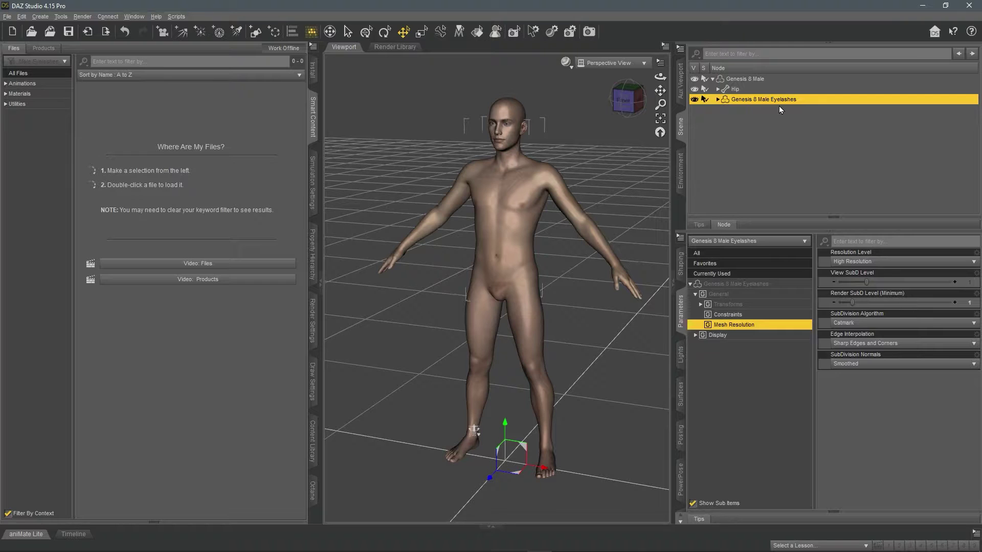
key(Delete)
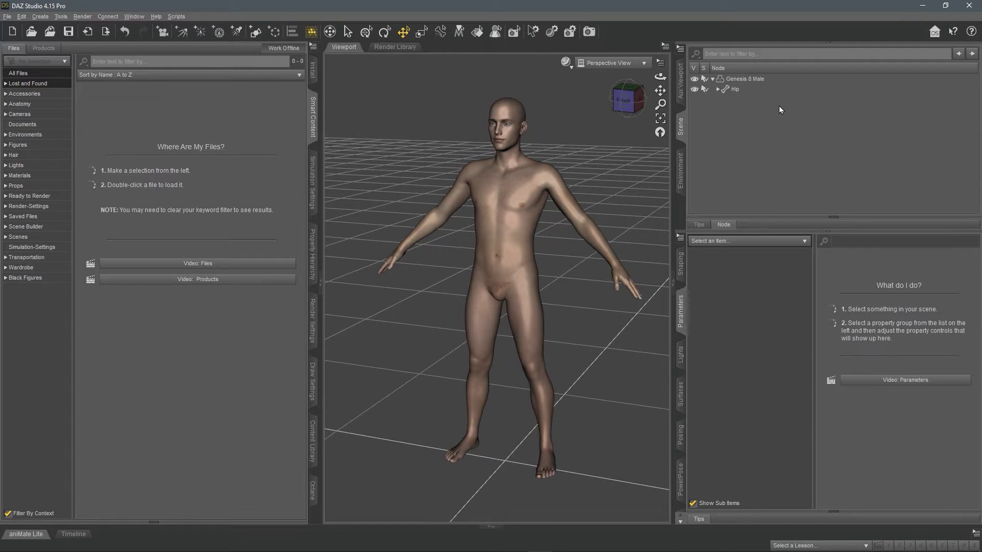
Step: Set Genesis 8 Male's Resolution Level to Base and its SubDivision Level to 0
click(747, 79)
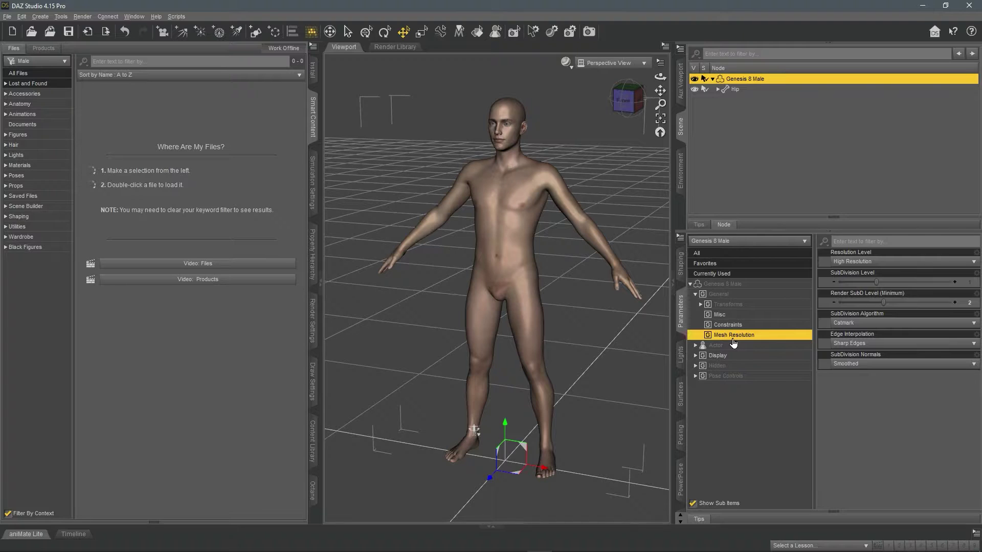
click(865, 262)
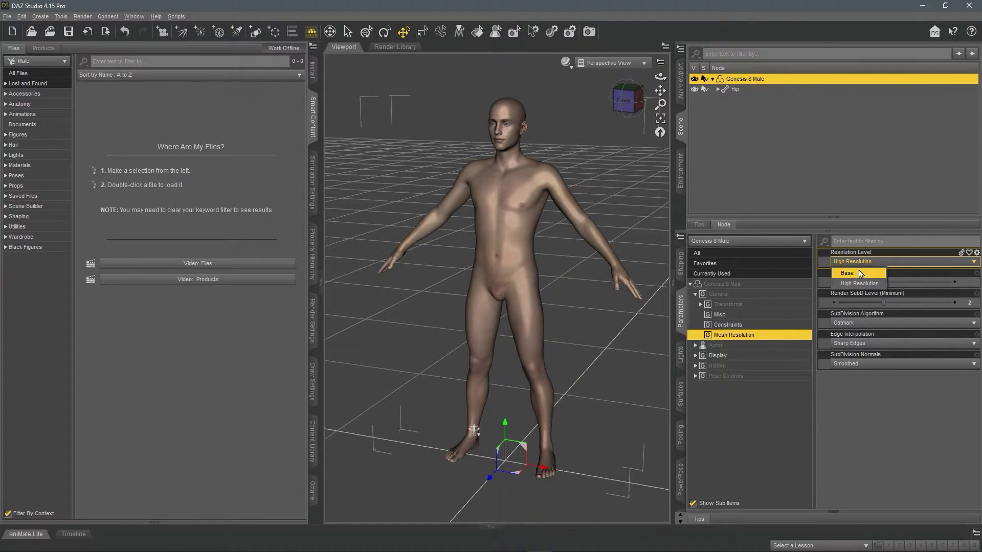
click(855, 277)
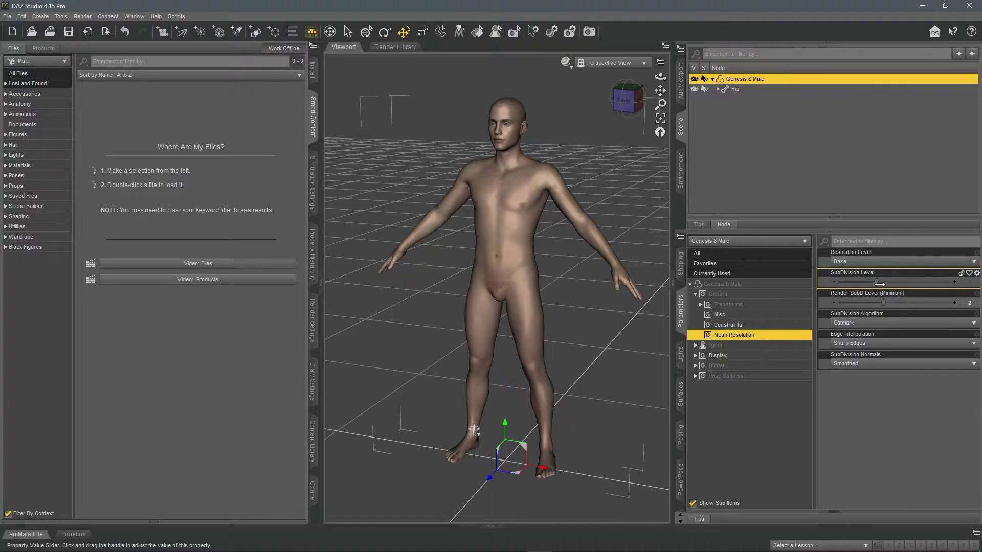
drag(877, 282, 835, 284)
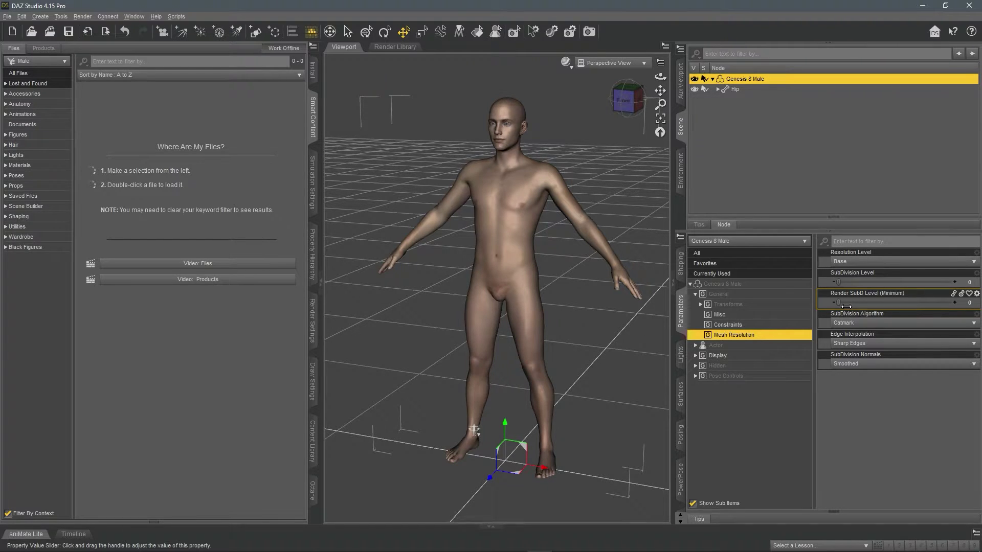
click(757, 101)
click(741, 78)
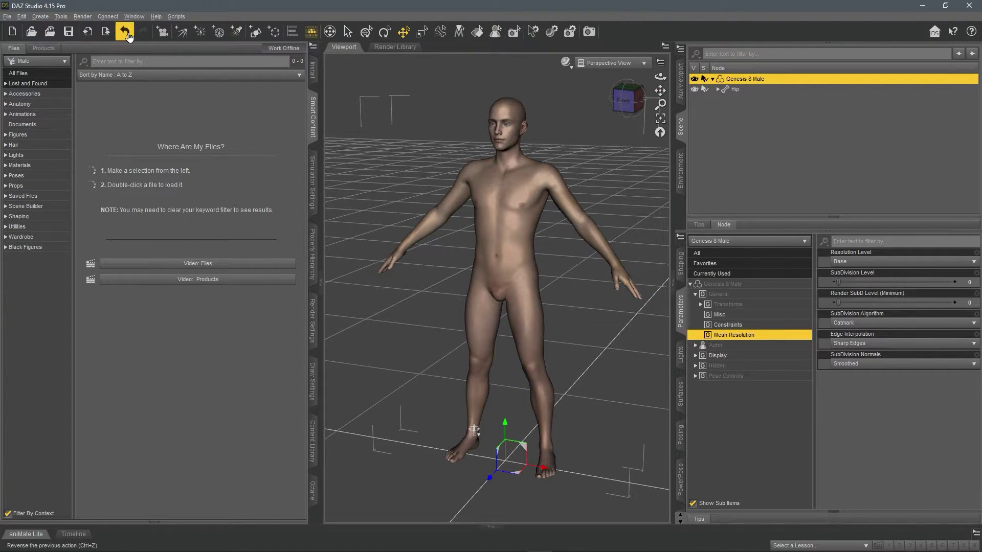
Step: Begin a File > Export of the figure, naming the file Bumps
click(7, 16)
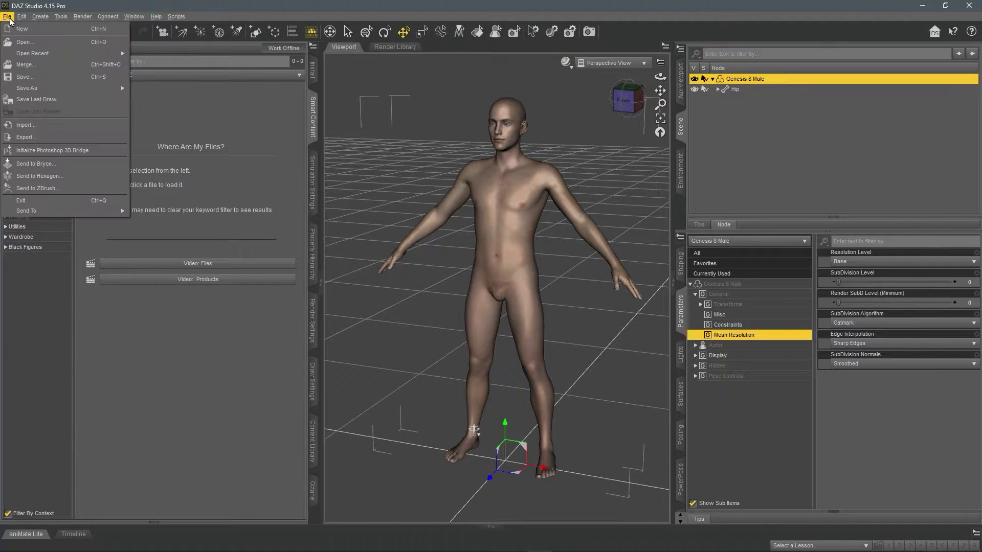
click(47, 138)
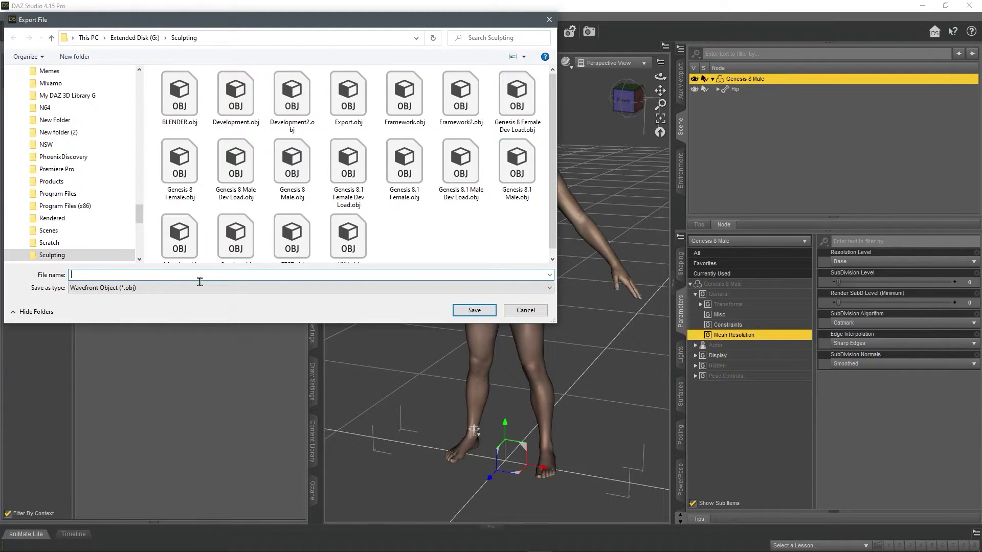
text(Bumps)
Step: Save as Bumps.obj and set the DAZ Studio (1 unit = 1cm) preset with scale 1
click(463, 310)
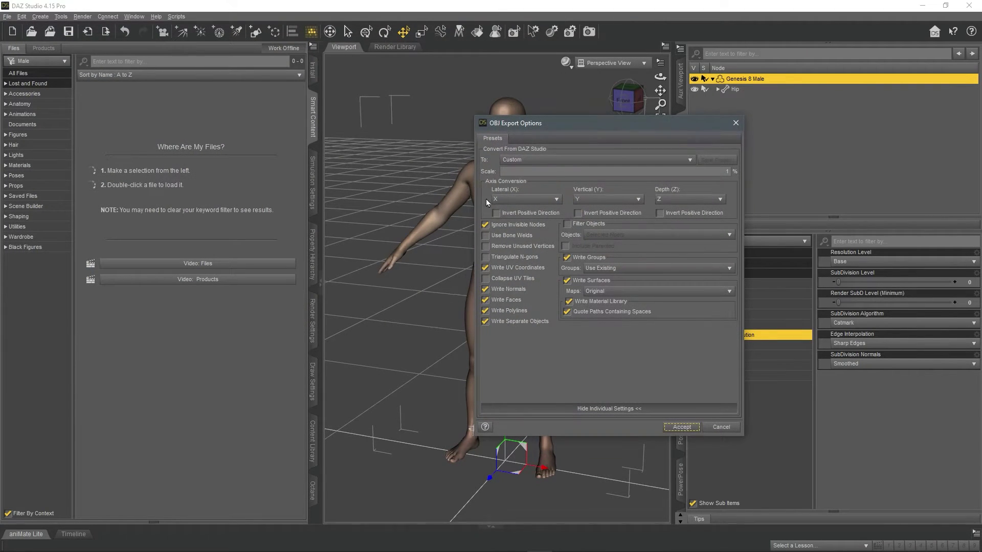
drag(570, 125, 542, 125)
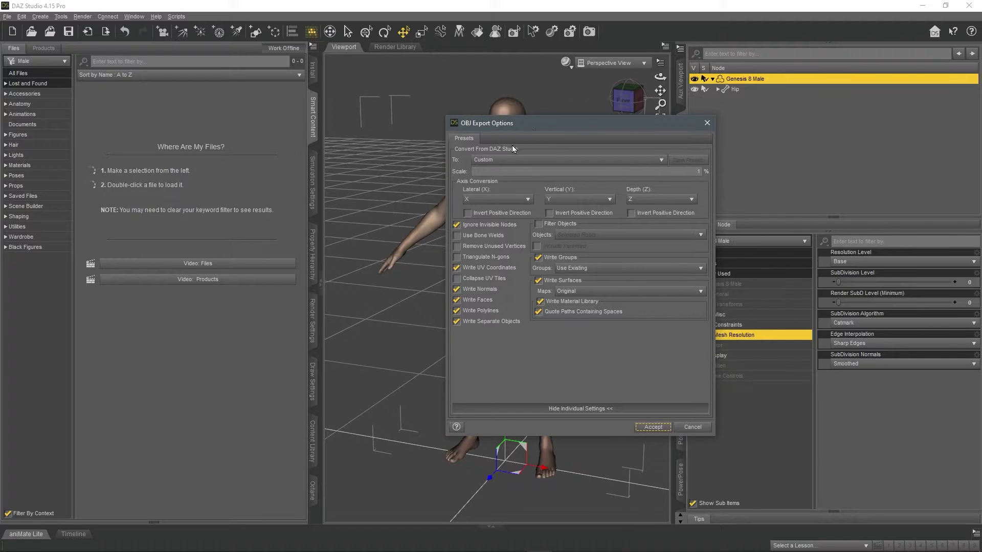
click(506, 159)
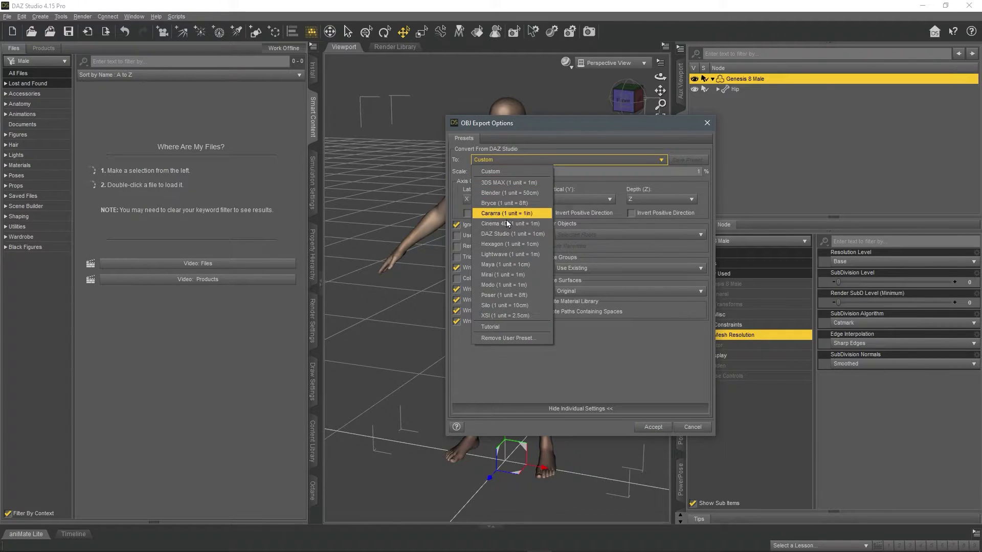
click(513, 234)
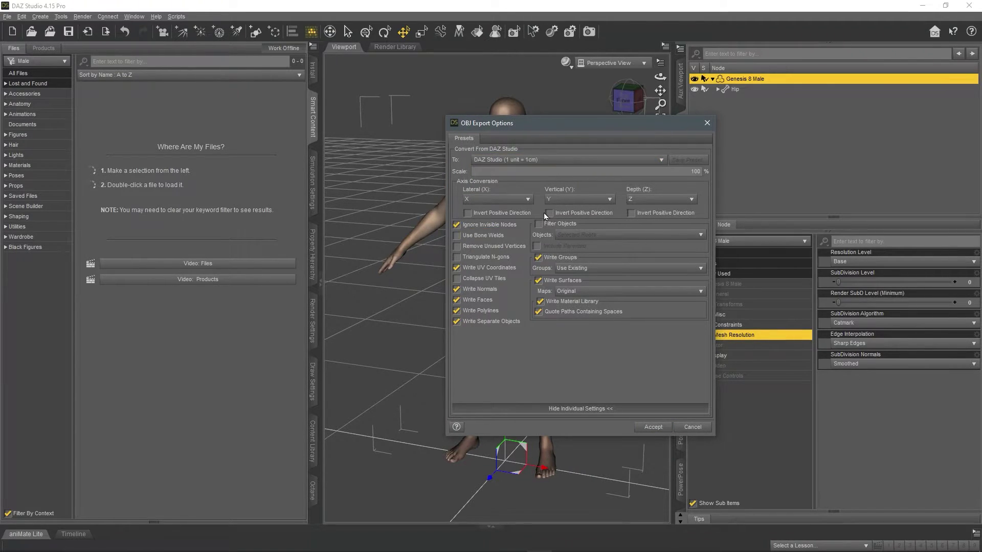
click(689, 179)
text(1)
Step: Adjust the write options (normals, polylines, separate objects, quoted paths) and export Bumps.obj
click(456, 225)
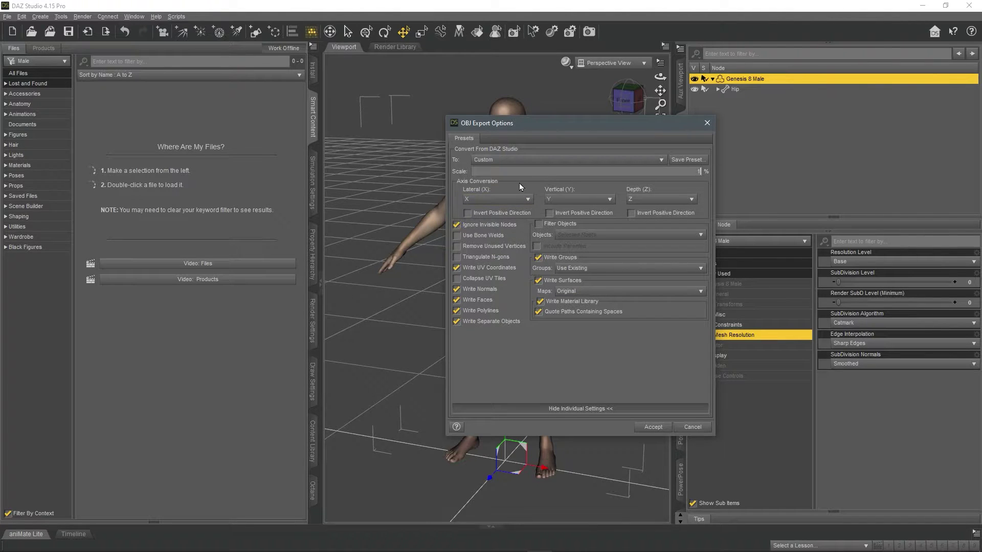
click(502, 230)
click(475, 271)
click(485, 272)
click(473, 291)
click(483, 313)
click(483, 322)
click(538, 314)
click(650, 430)
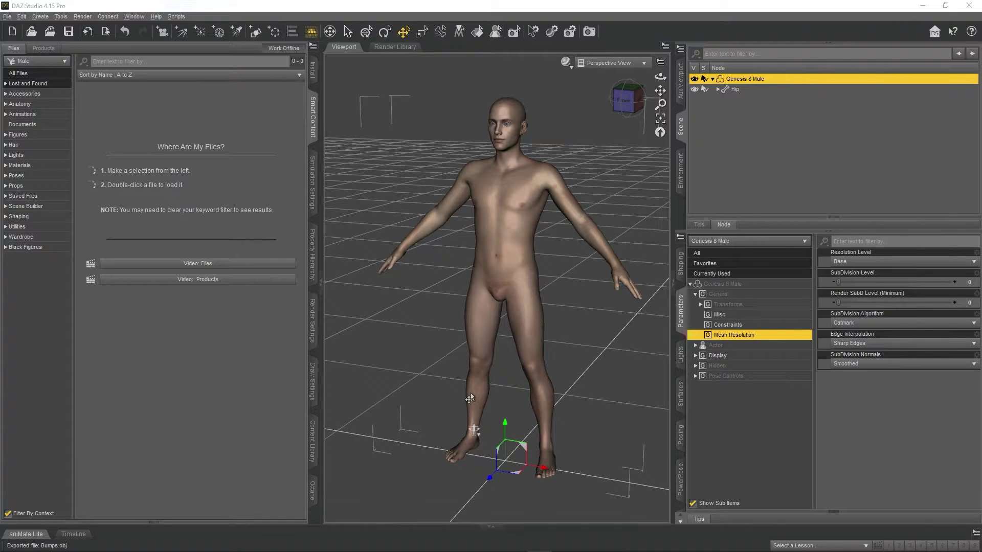
Step: Switch to Blender and load its factory settings
key(alt+Tab)
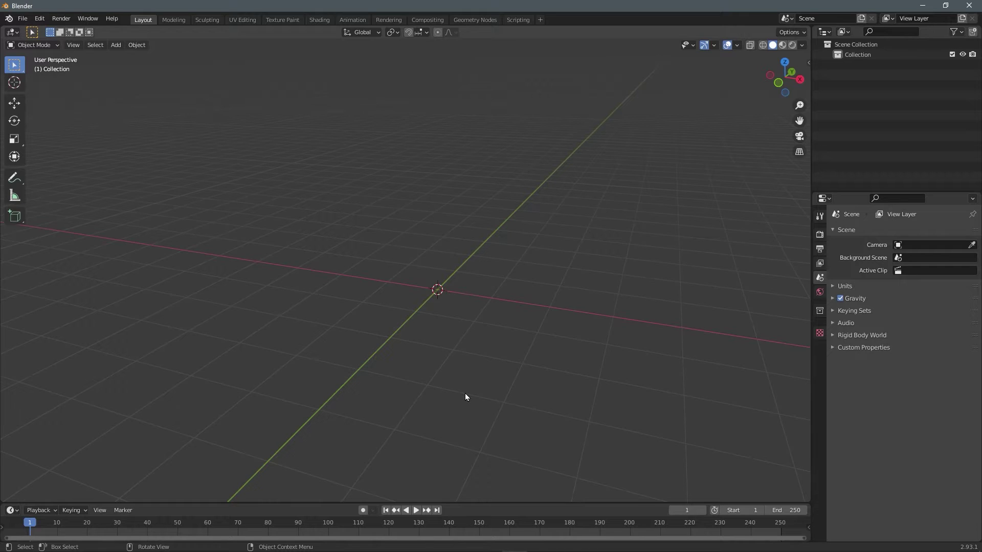
click(23, 18)
mouse_move(74, 192)
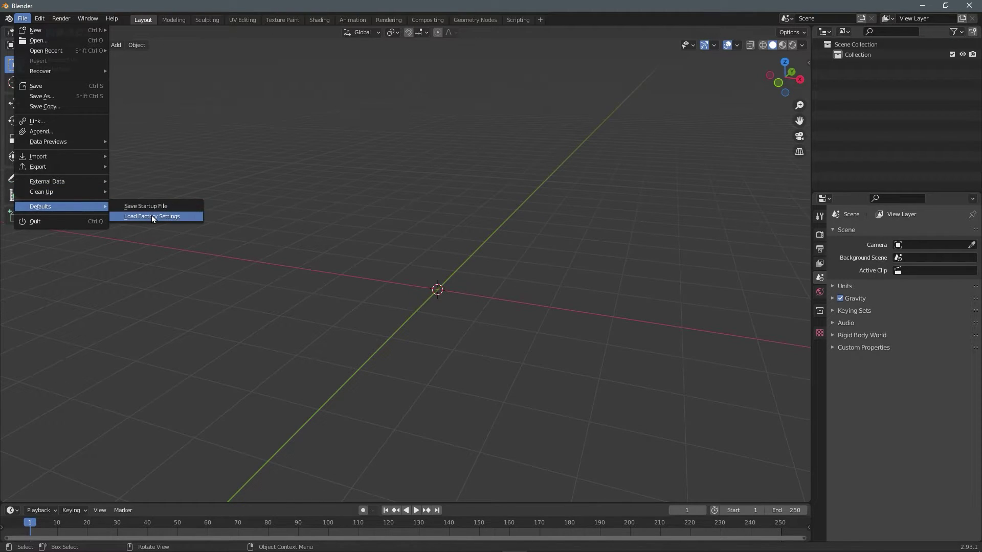
click(152, 216)
click(151, 215)
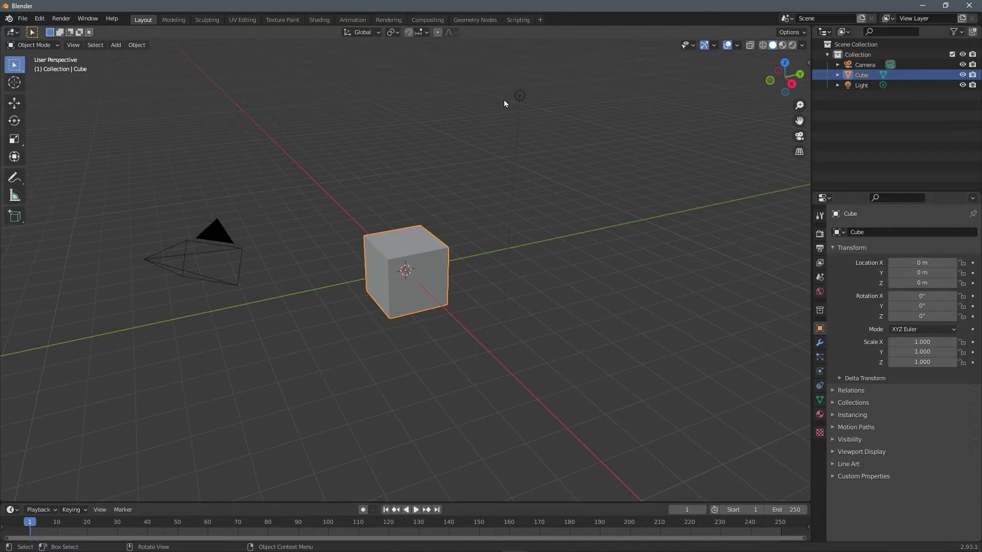
Step: Select and delete the default camera, cube and light
key(a)
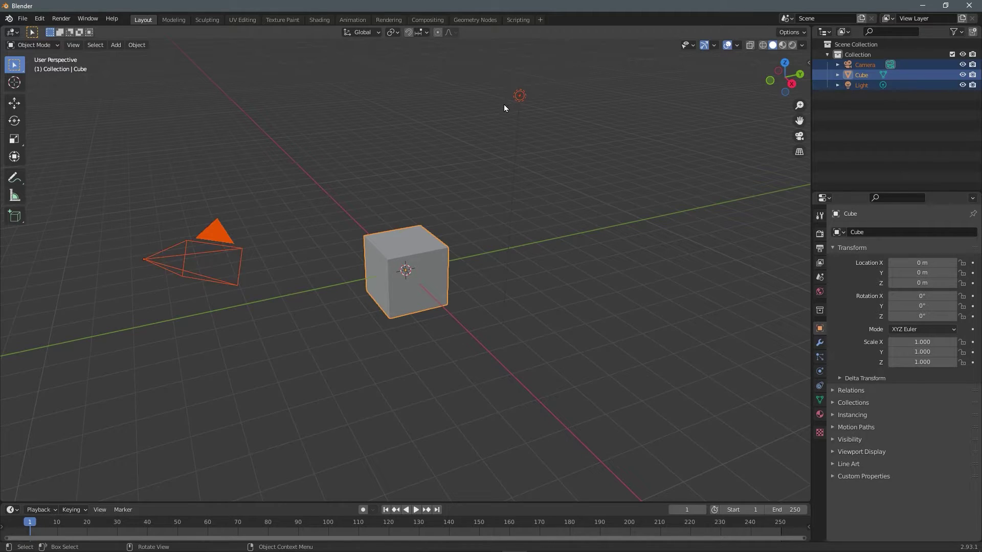
key(x)
click(504, 111)
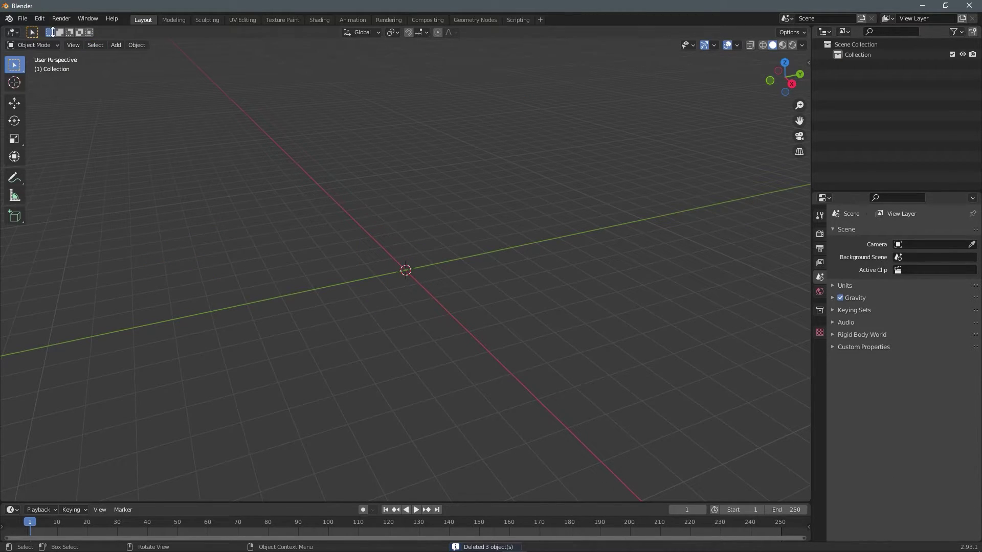
Step: In the Wavefront OBJ importer, pick Bumps.obj from the Sculpting folder with Keep Vert Order
click(23, 18)
mouse_move(57, 160)
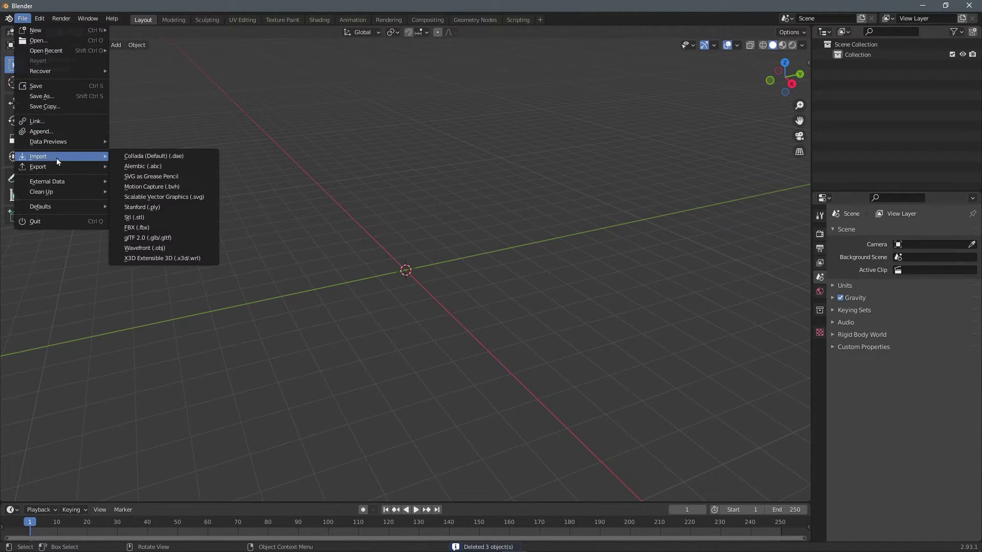
click(162, 252)
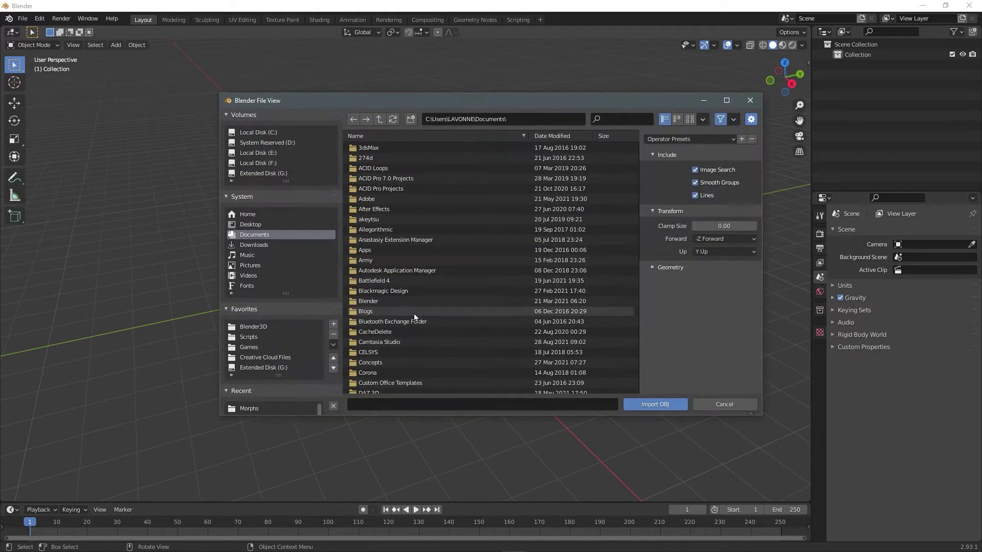
scroll(284, 334, down, 3)
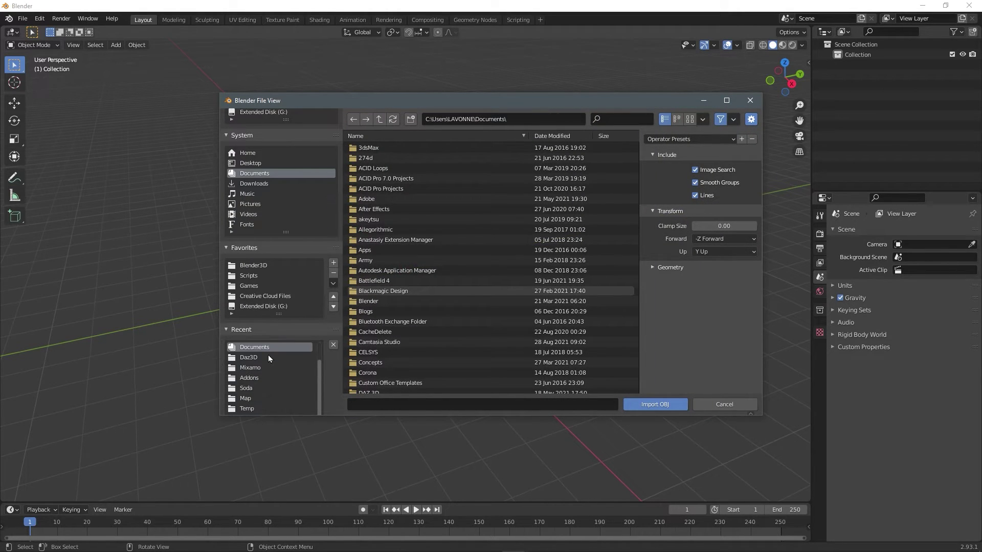
double_click(268, 354)
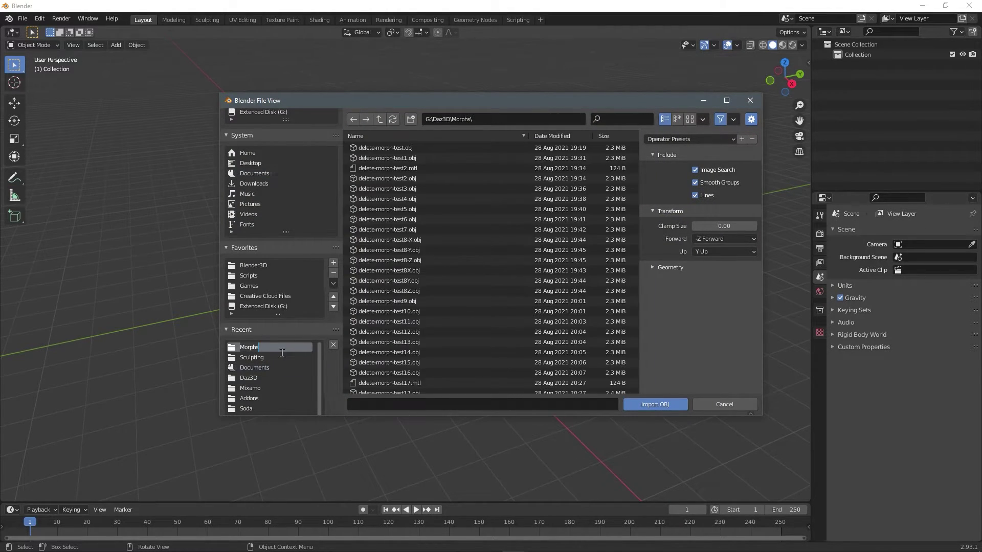
click(268, 357)
scroll(431, 293, down, 3)
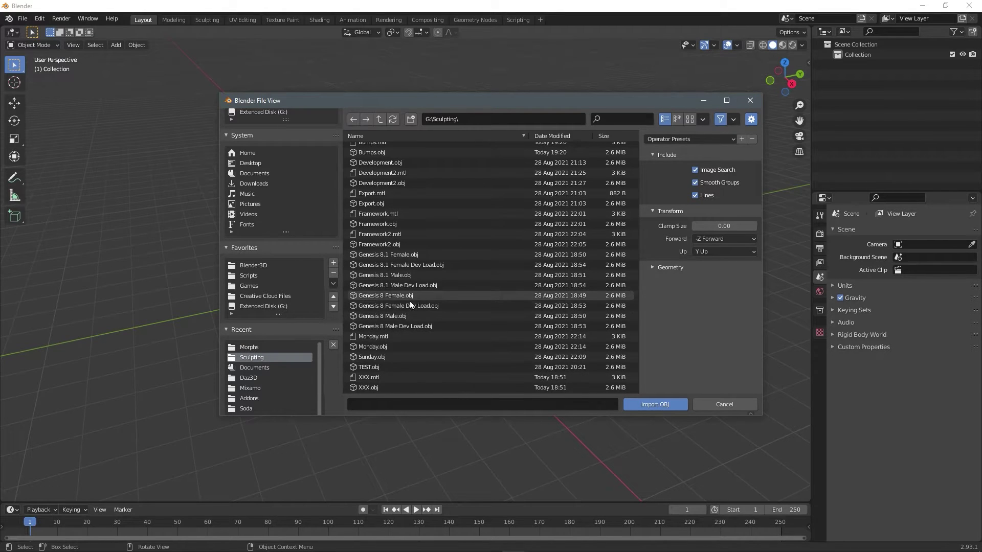
scroll(379, 302, up, 2)
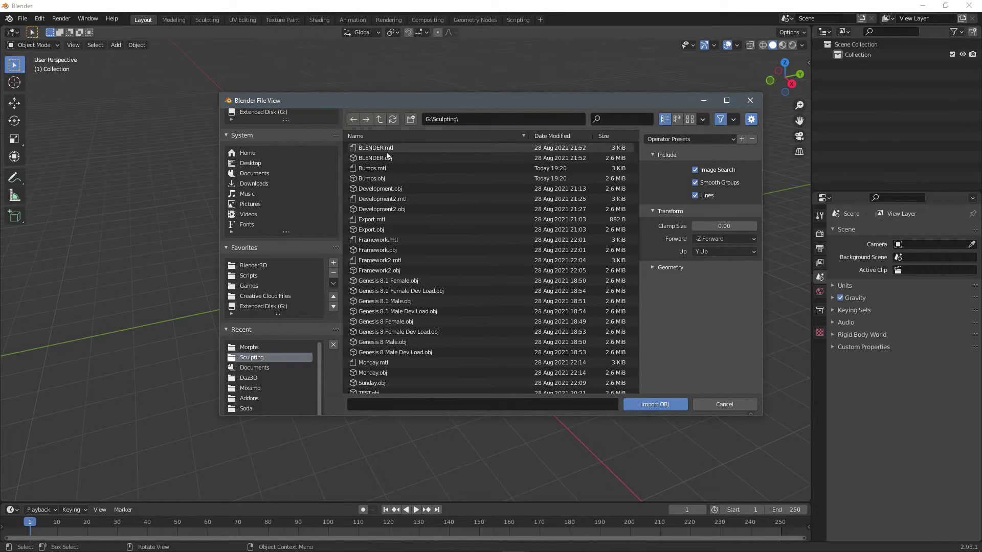
click(372, 178)
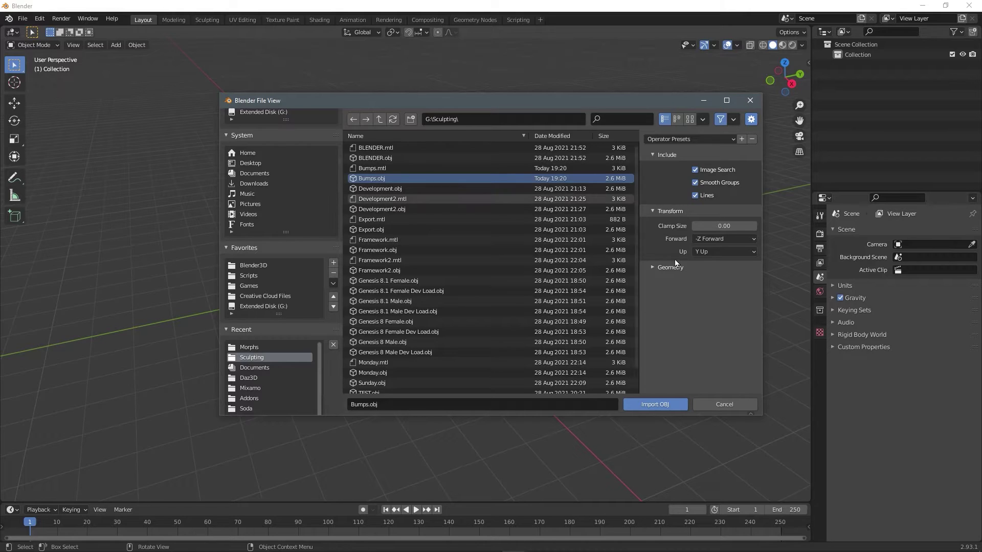
click(651, 267)
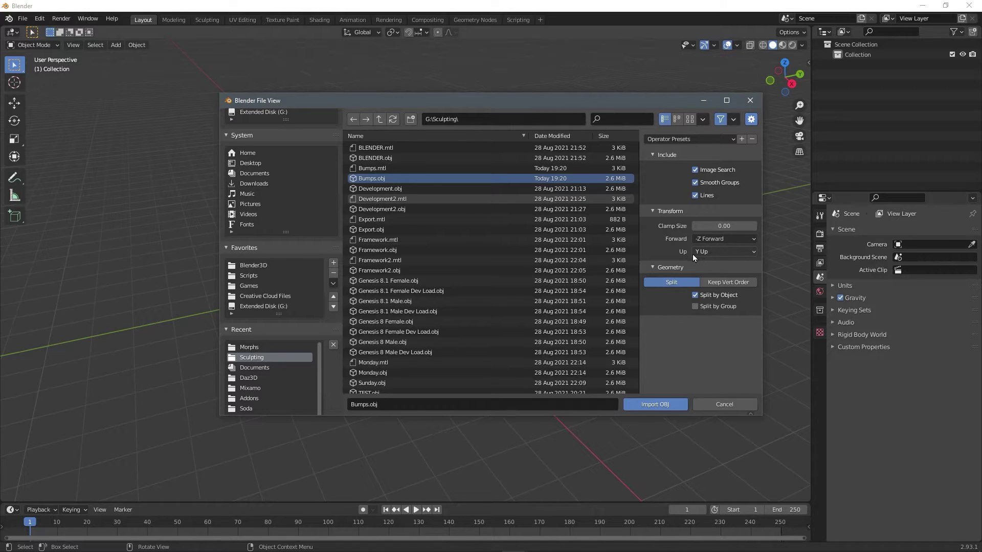
click(727, 283)
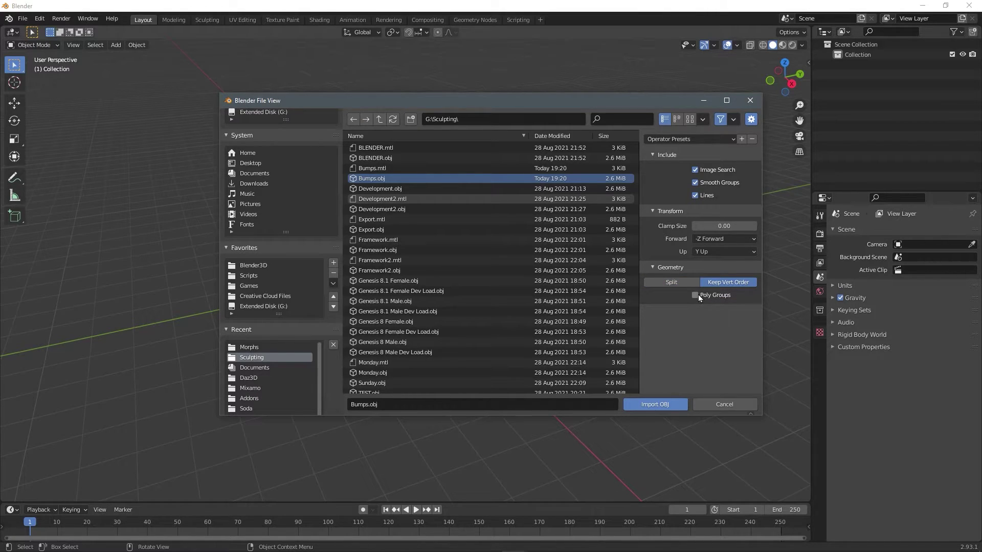
Step: Import Bumps.obj and select the imported Bumps figure
click(668, 406)
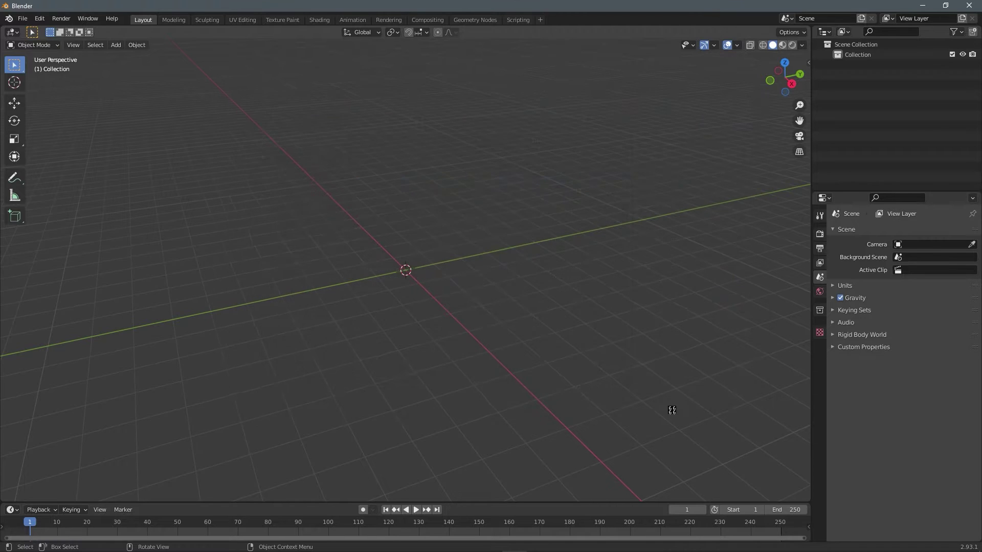
scroll(404, 204, up, 6)
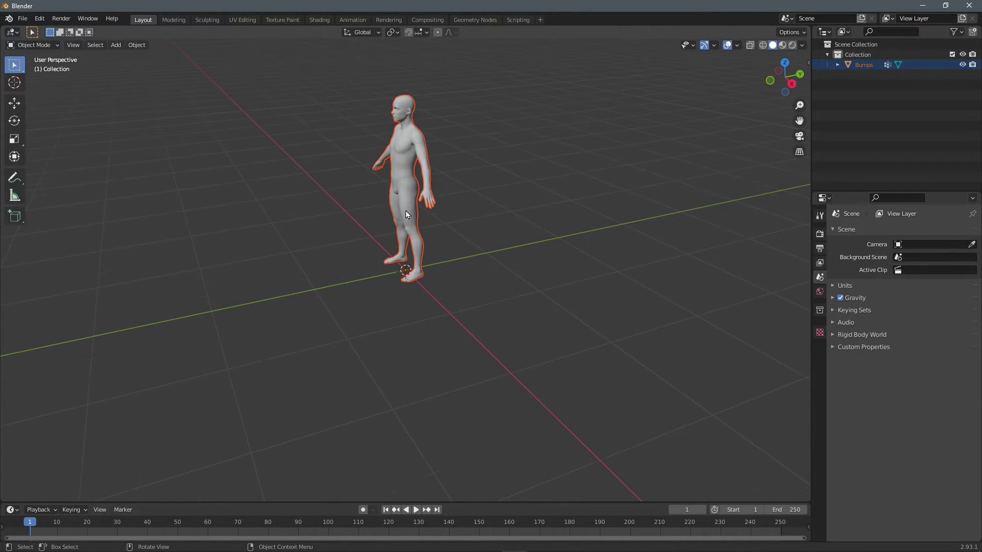
middle_drag(406, 210, 457, 207)
click(541, 249)
scroll(510, 266, up, 5)
click(453, 207)
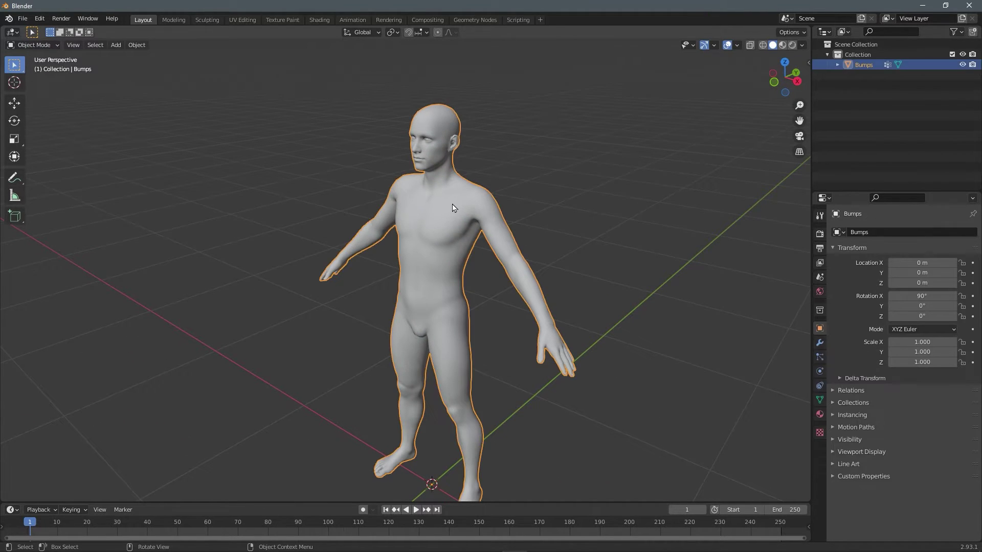
Step: Switch the figure into Sculpt Mode and enable X-axis mirroring
click(44, 46)
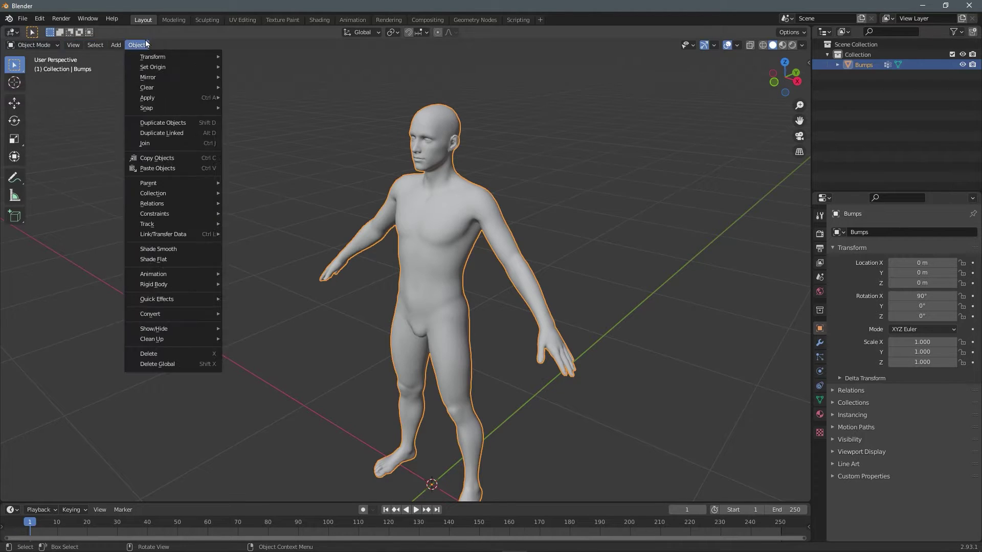
mouse_move(137, 44)
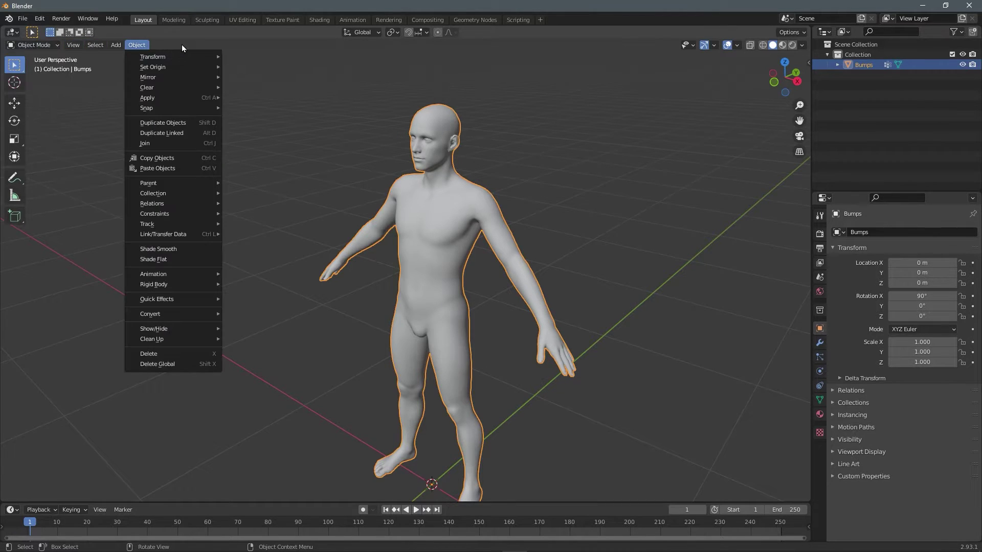
click(41, 47)
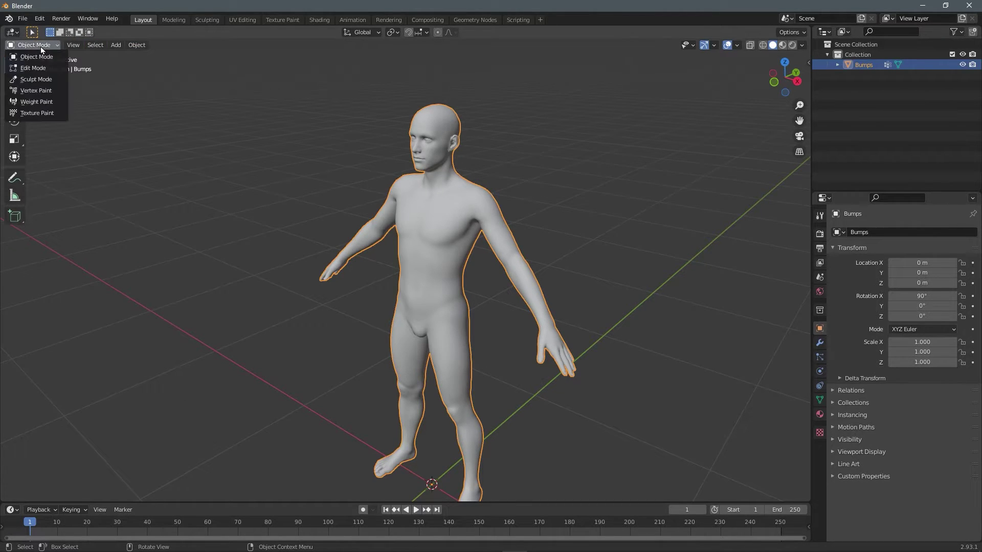
click(36, 80)
scroll(450, 164, up, 5)
scroll(445, 169, down, 1)
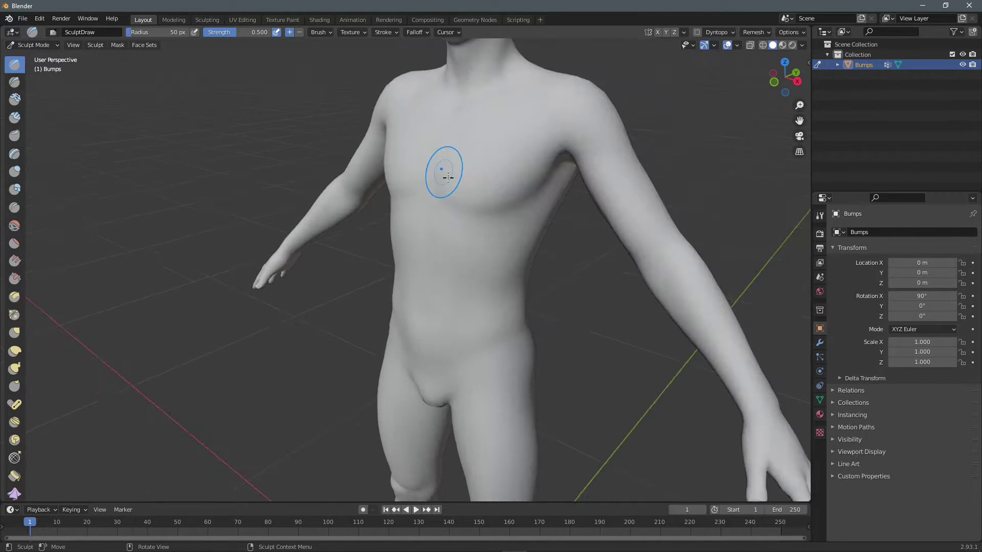
scroll(561, 227, down, 2)
scroll(561, 226, down, 2)
scroll(541, 235, up, 3)
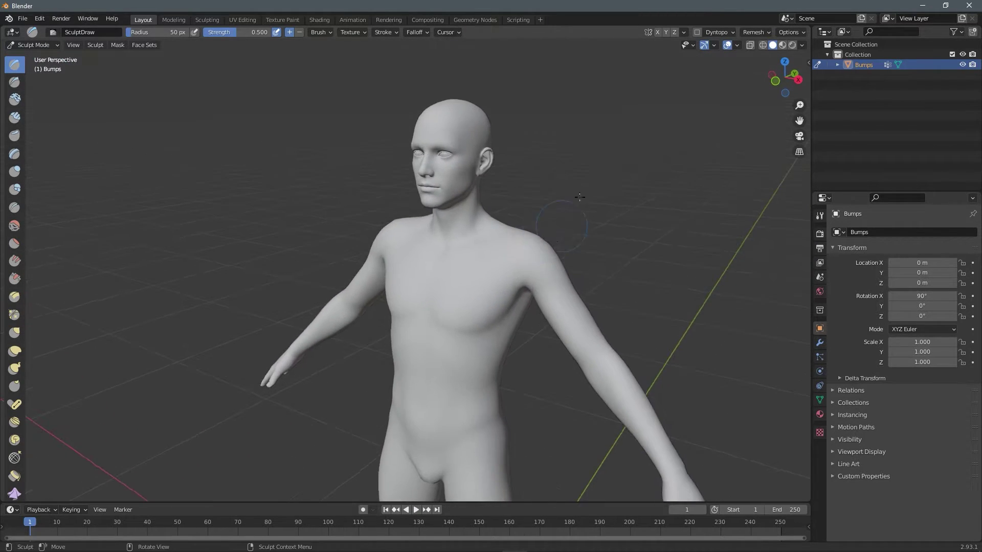
click(657, 34)
Step: Sculpt bumps on the cheek, forehead, collarbone, temple and jaw with the Draw brush
middle_drag(565, 99, 557, 154)
scroll(533, 186, up, 4)
mouse_move(532, 186)
middle_down()
mouse_move(519, 197)
mouse_move(520, 164)
mouse_move(537, 185)
mouse_move(477, 164)
middle_up()
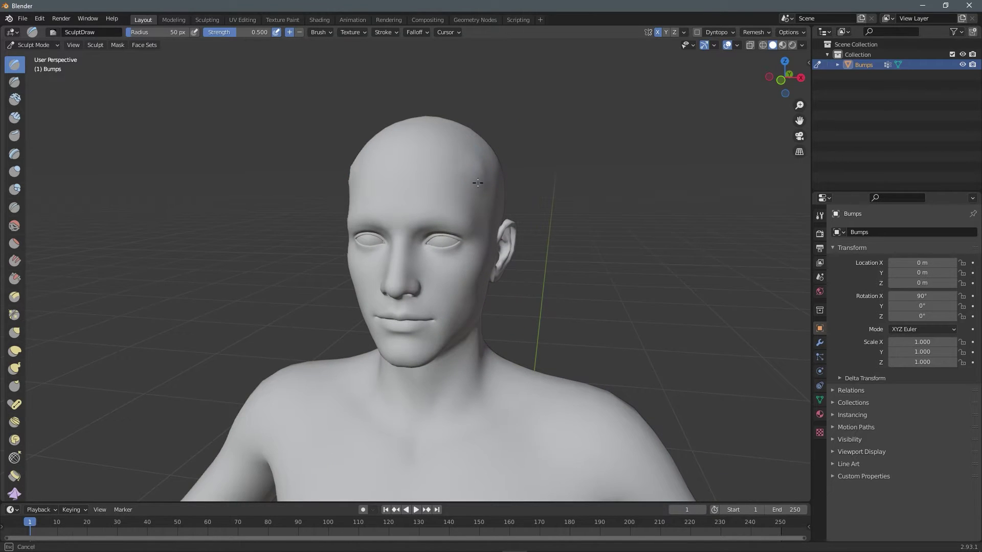
mouse_move(468, 302)
mouse_down()
mouse_move(461, 296)
mouse_move(471, 290)
mouse_up()
mouse_move(453, 174)
mouse_down()
mouse_move(445, 198)
mouse_move(457, 186)
mouse_move(445, 152)
mouse_up()
mouse_move(526, 415)
mouse_down()
mouse_move(587, 428)
mouse_move(544, 453)
mouse_up()
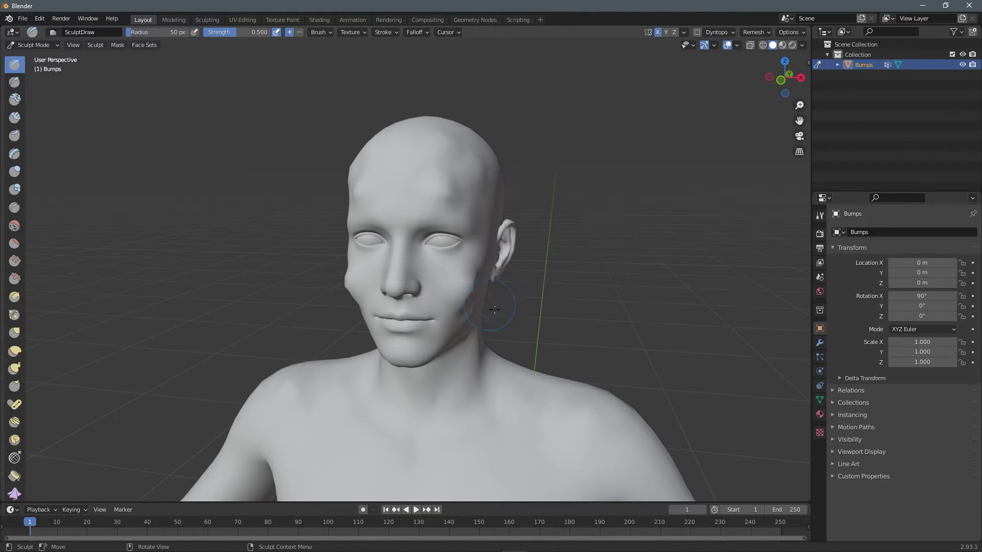
middle_drag(516, 278, 397, 274)
mouse_move(405, 275)
mouse_down()
mouse_move(383, 325)
mouse_move(401, 307)
mouse_move(358, 388)
mouse_move(376, 370)
mouse_up()
mouse_move(376, 370)
middle_down()
mouse_move(423, 357)
mouse_move(407, 417)
middle_up()
middle_drag(449, 357, 434, 366)
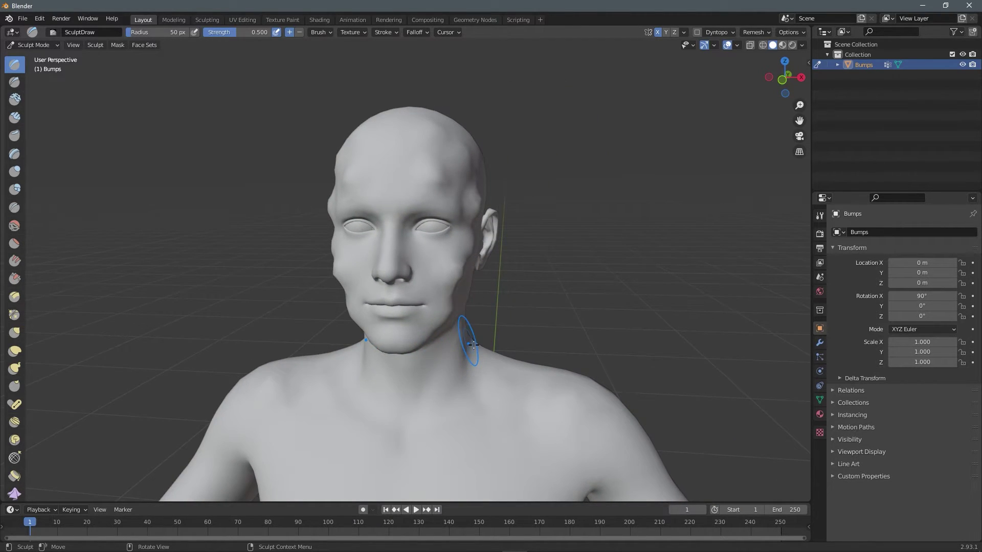
Step: Return to Object Mode with the Bumps figure selected
click(32, 46)
click(36, 57)
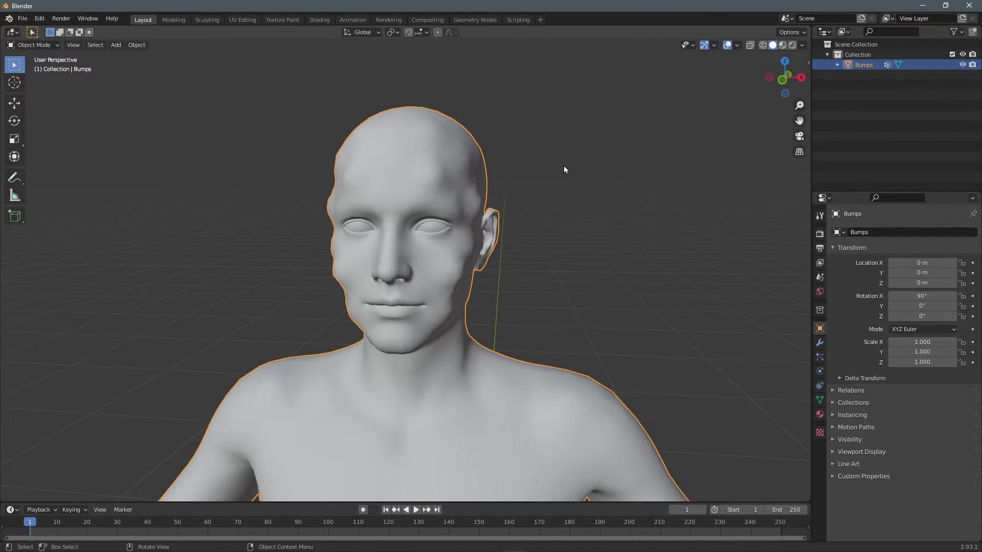
scroll(555, 173, down, 5)
click(490, 225)
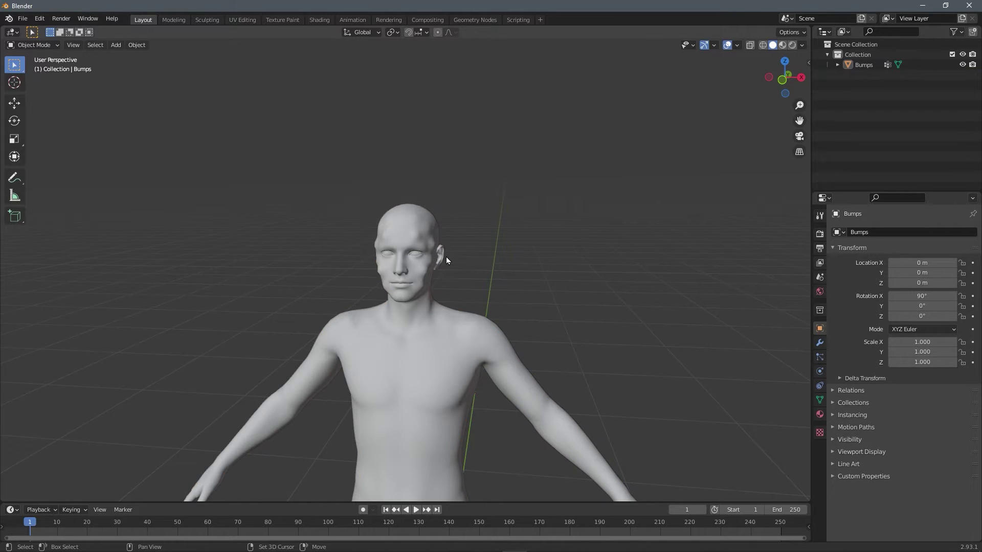
scroll(446, 258, down, 5)
click(461, 267)
scroll(466, 253, up, 5)
middle_drag(488, 242, 504, 167)
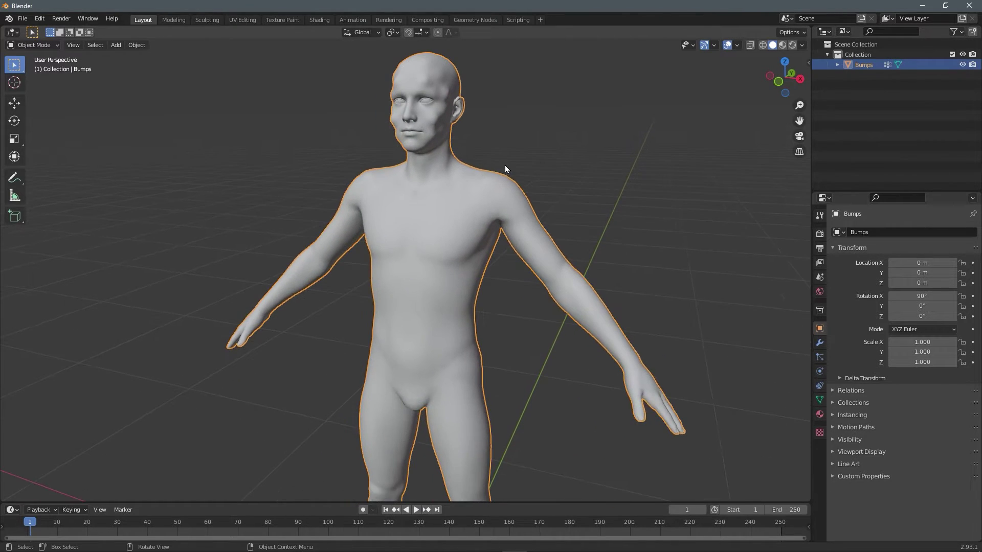
Step: Start a Wavefront OBJ export aimed at the recent Morphs folder
click(22, 19)
mouse_move(60, 168)
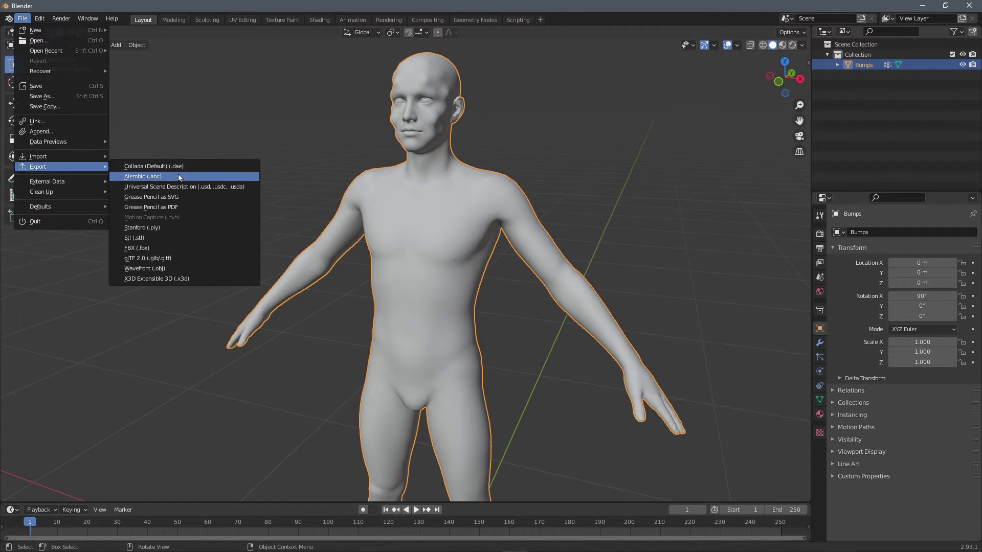
click(158, 270)
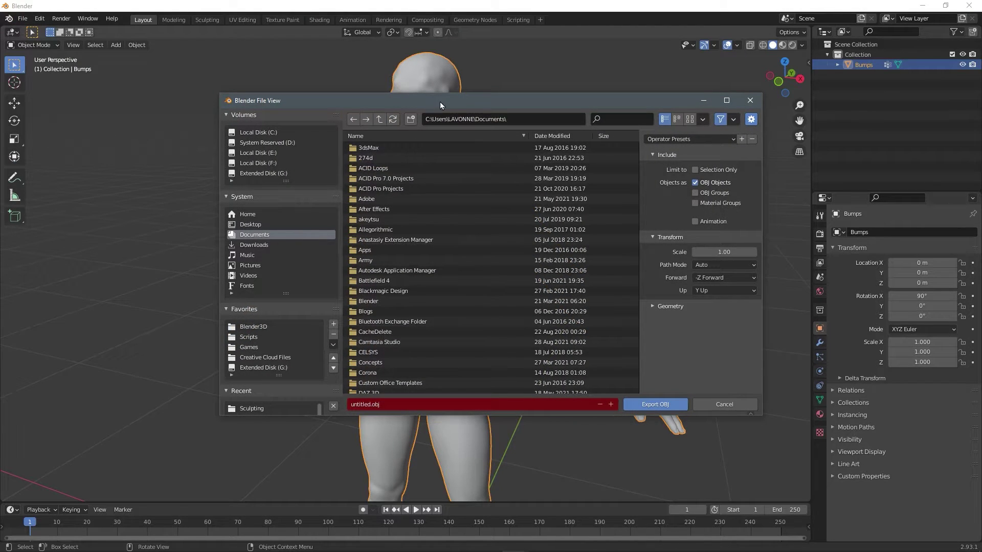
drag(440, 102, 408, 99)
scroll(244, 337, down, 3)
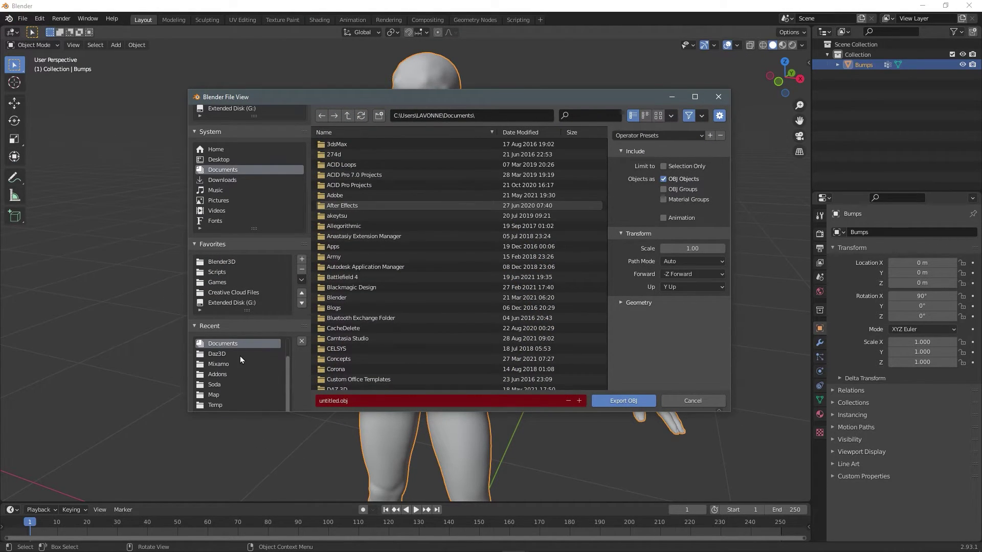
scroll(240, 356, up, 2)
click(238, 353)
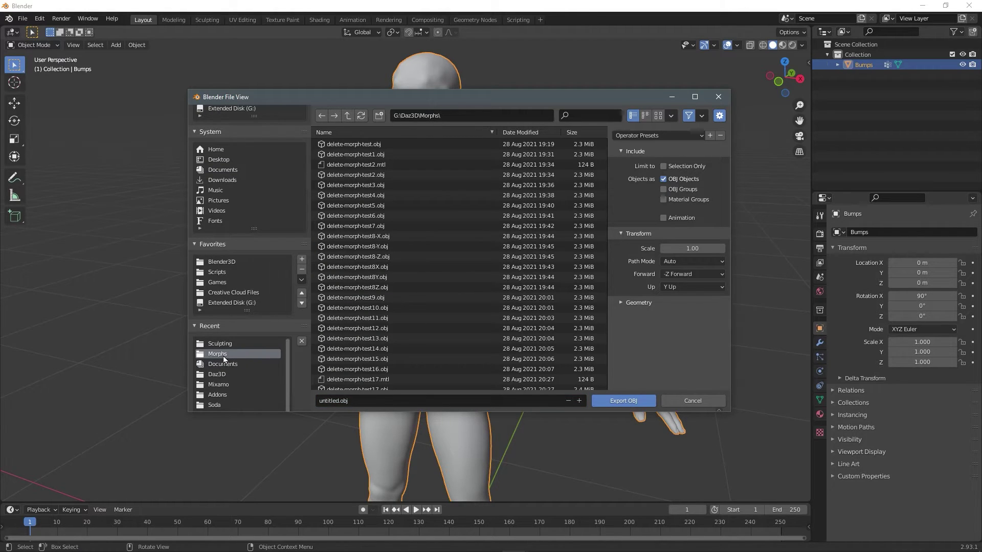
Step: Rename the export file from untitled.obj to Bumps.obj
click(336, 401)
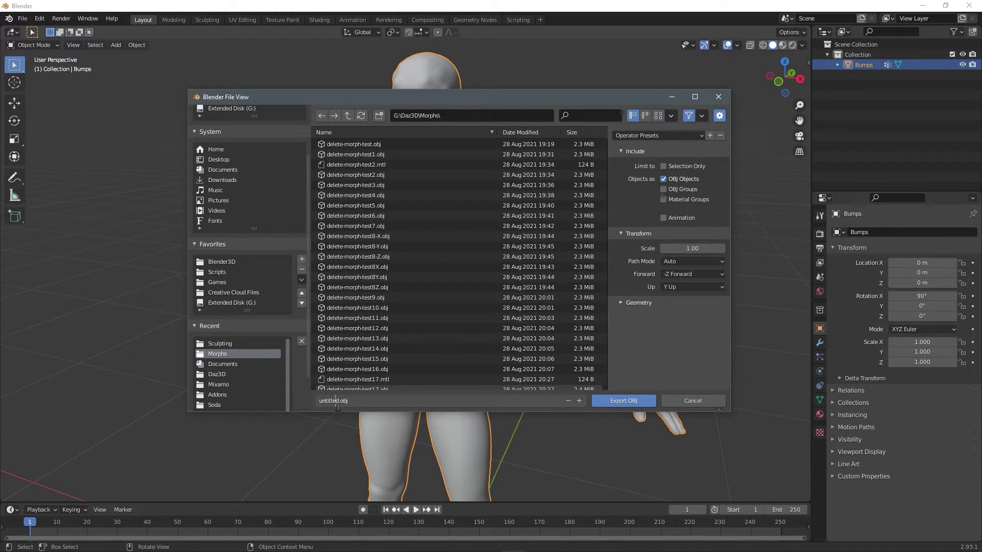
key(Home)
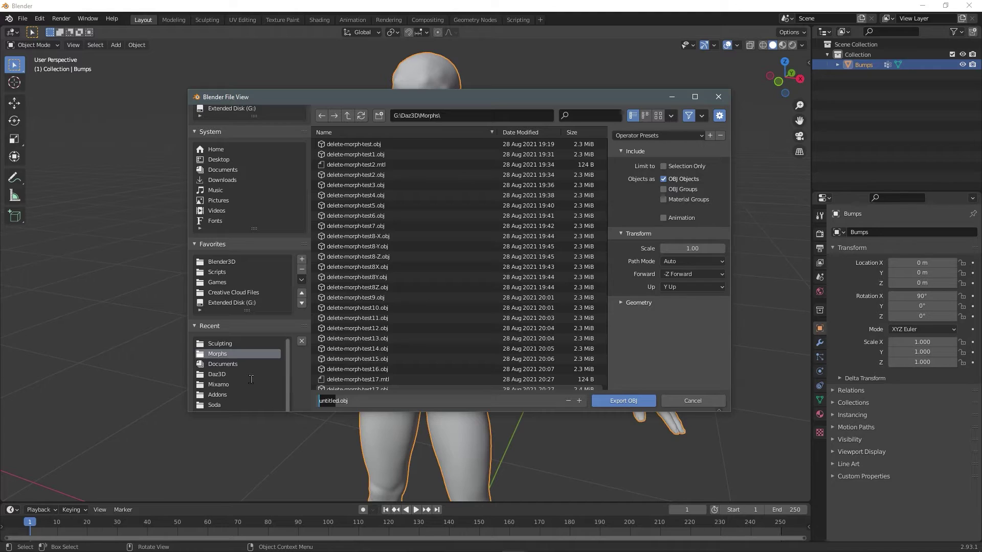
key(BackSpace)
text(Bumps)
Step: Expand the Geometry export options and set the export scale to 100
click(658, 342)
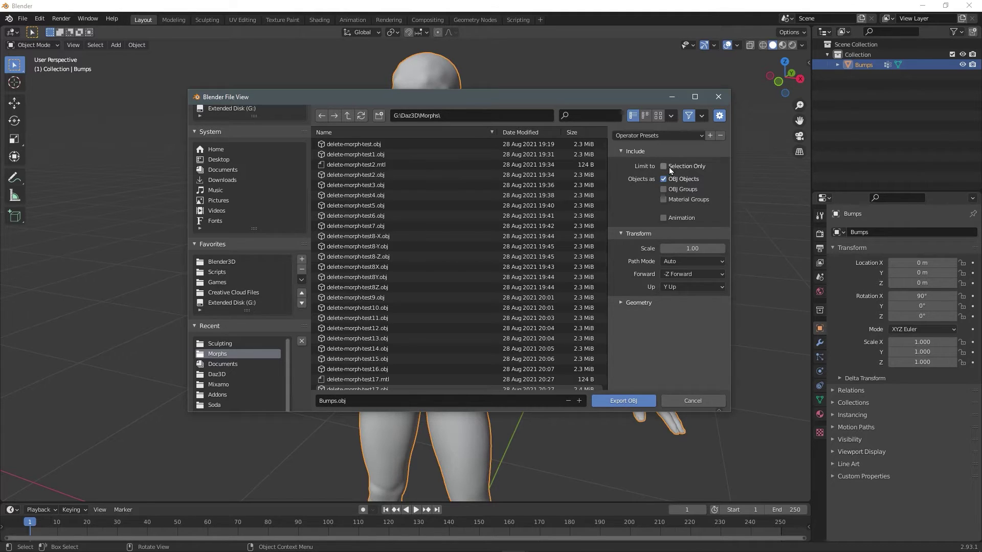
click(623, 302)
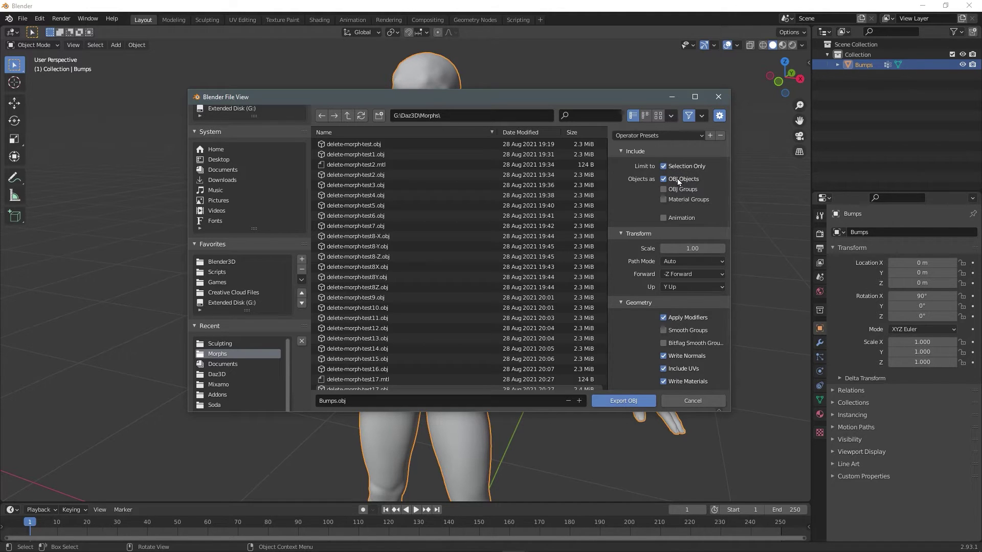
drag(550, 102, 497, 134)
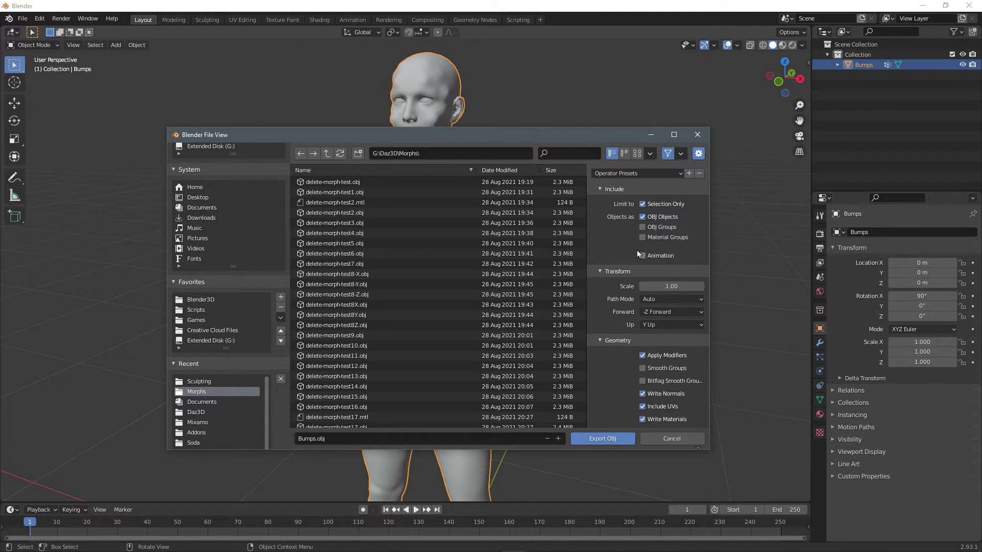
click(677, 288)
text(100)
key(Return)
scroll(617, 313, down, 3)
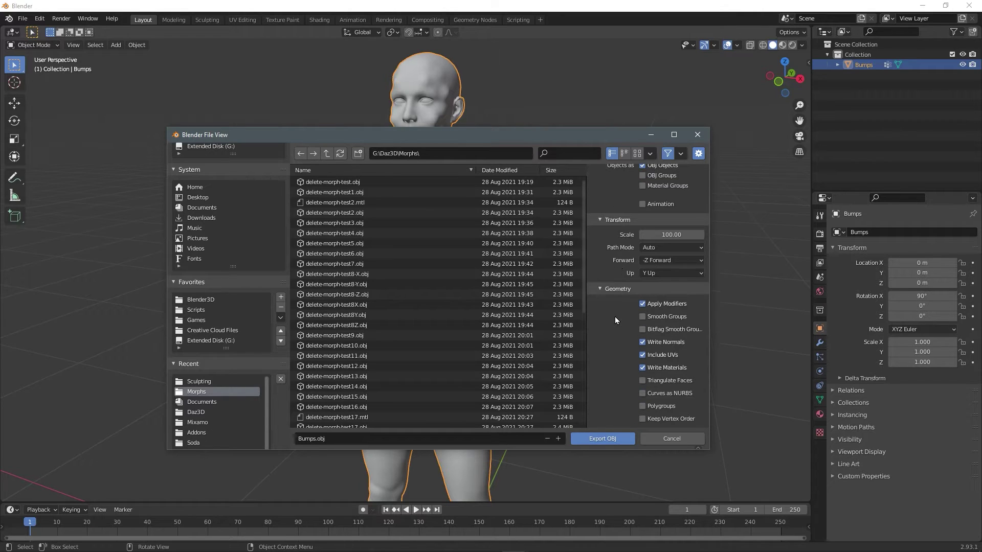
drag(716, 448, 774, 500)
drag(612, 131, 525, 94)
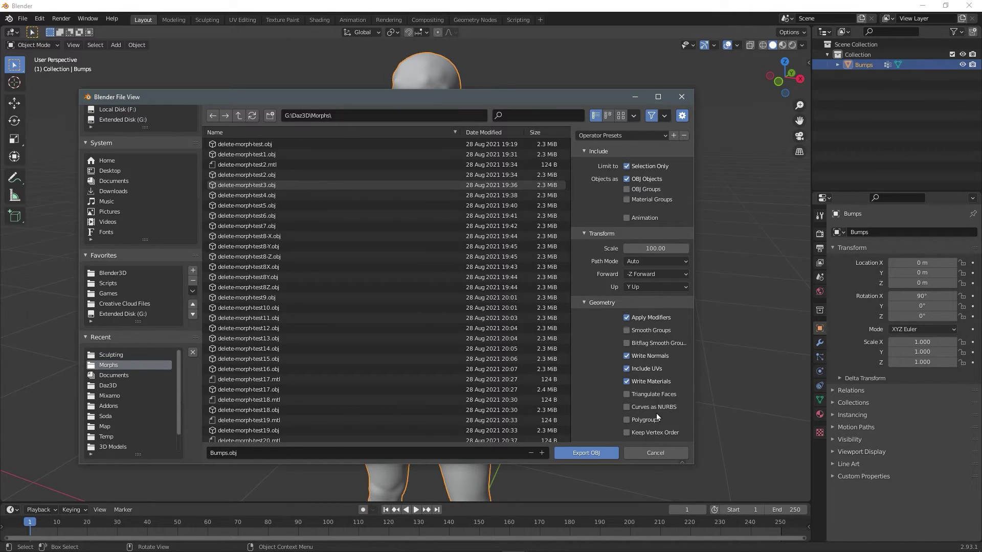
Step: Enable Apply Modifiers, save the settings as preset 'BlenderToDaz', and export Bumps.obj
click(626, 317)
click(674, 135)
click(638, 151)
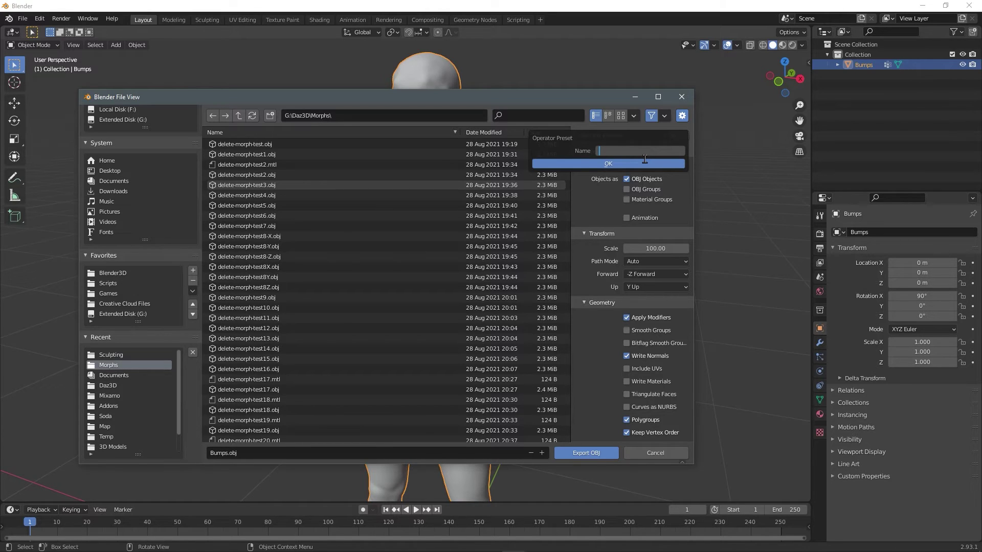
text(Daz)
key(BackSpace)
key(BackSpace)
key(BackSpace)
text(BlenderToDaz)
key(Return)
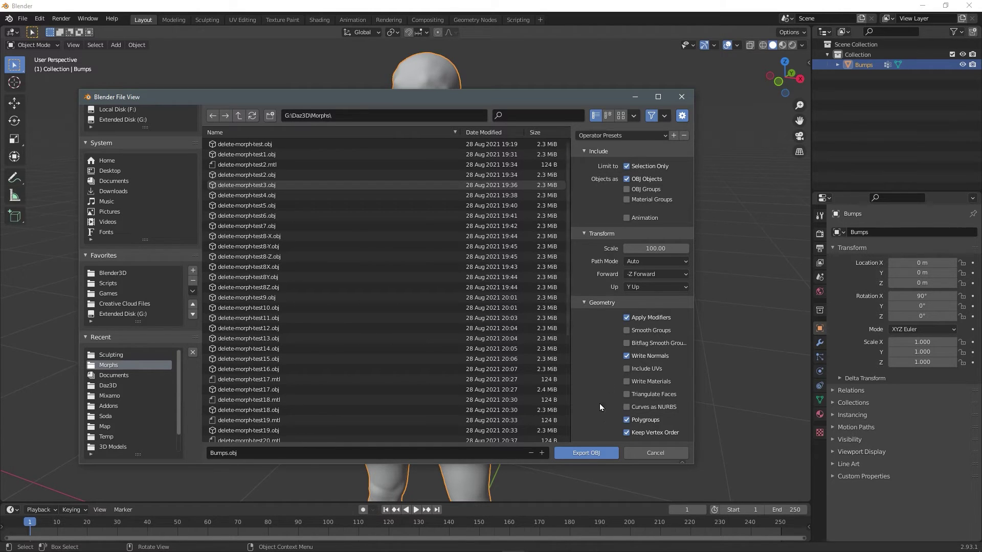
click(588, 453)
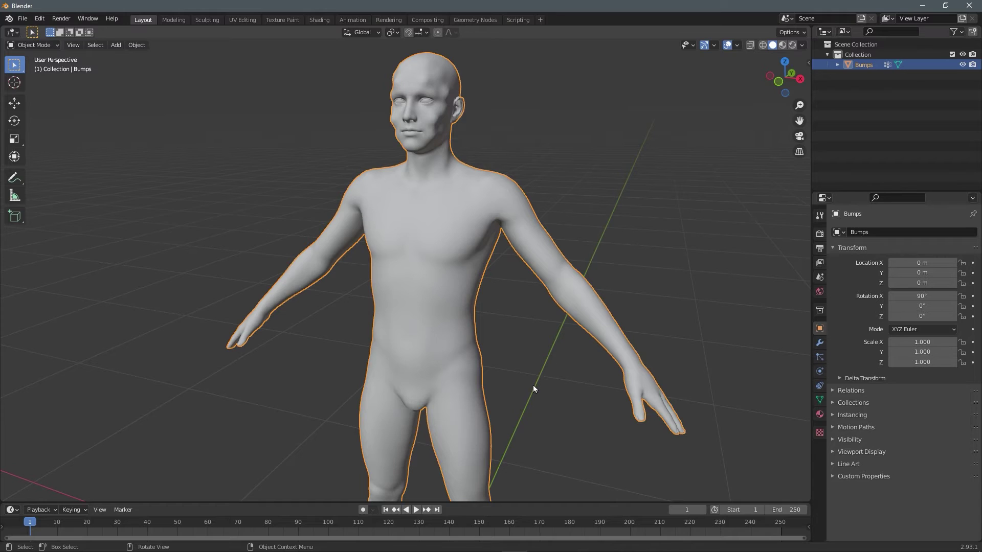
Step: Back in DAZ Studio, select the Genesis 8 Male figure in the Scene
key(alt+Tab)
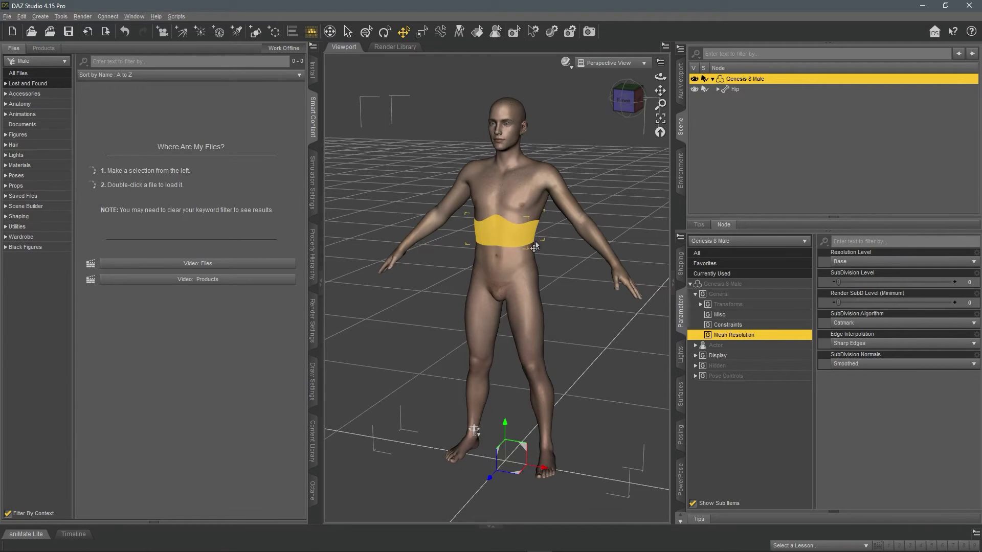
click(761, 132)
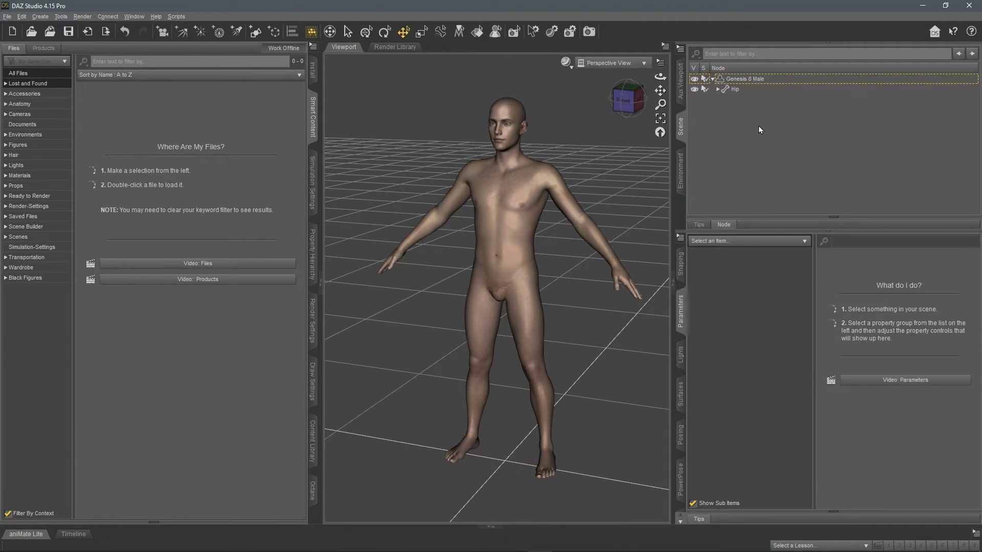
click(749, 80)
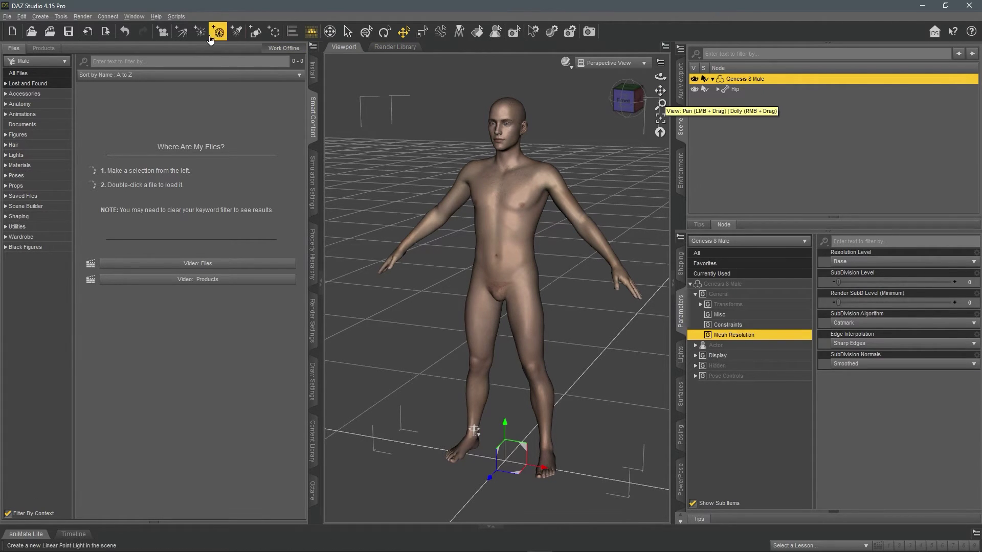
Step: Launch Morph Loader Pro and keep the From units at DAZ Studio (1 unit = 1cm)
click(21, 17)
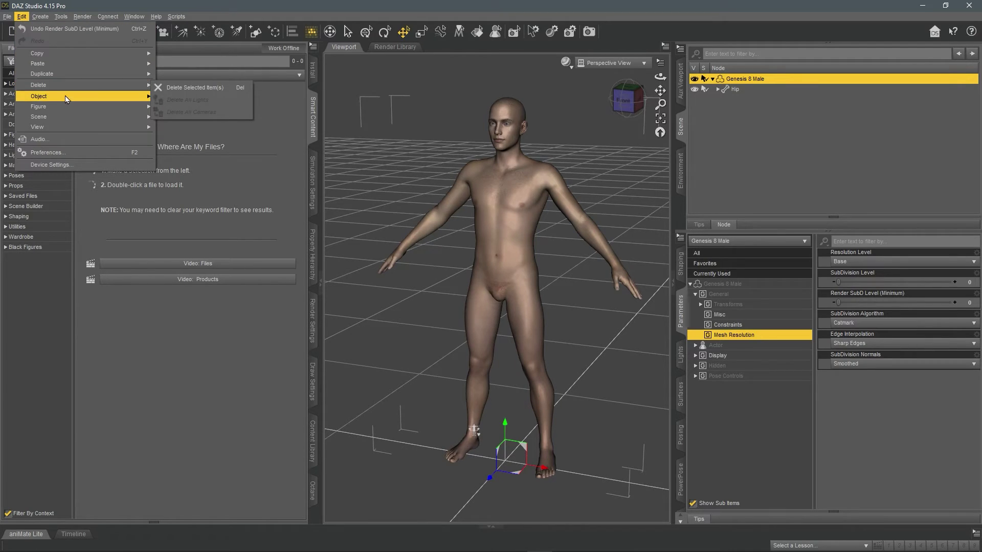
mouse_move(72, 109)
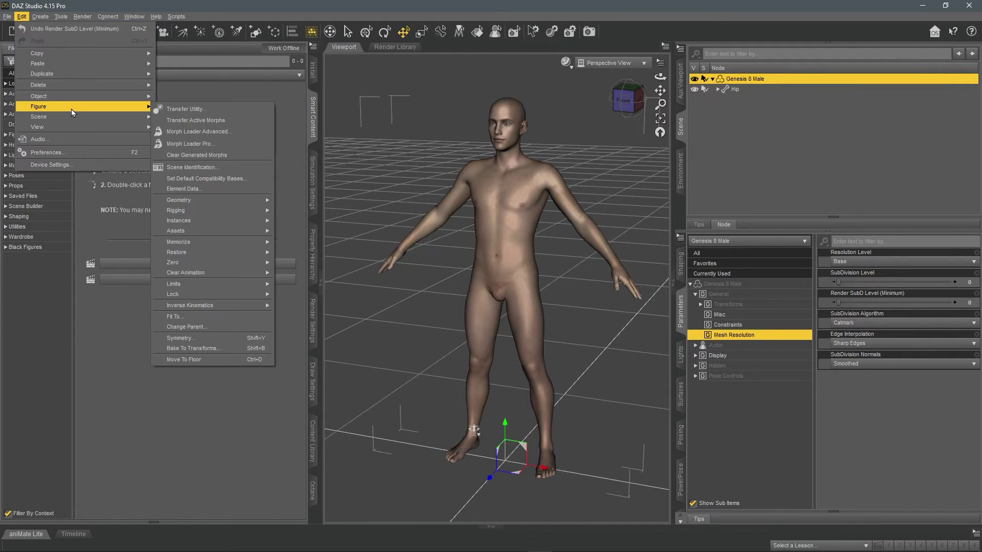
click(199, 146)
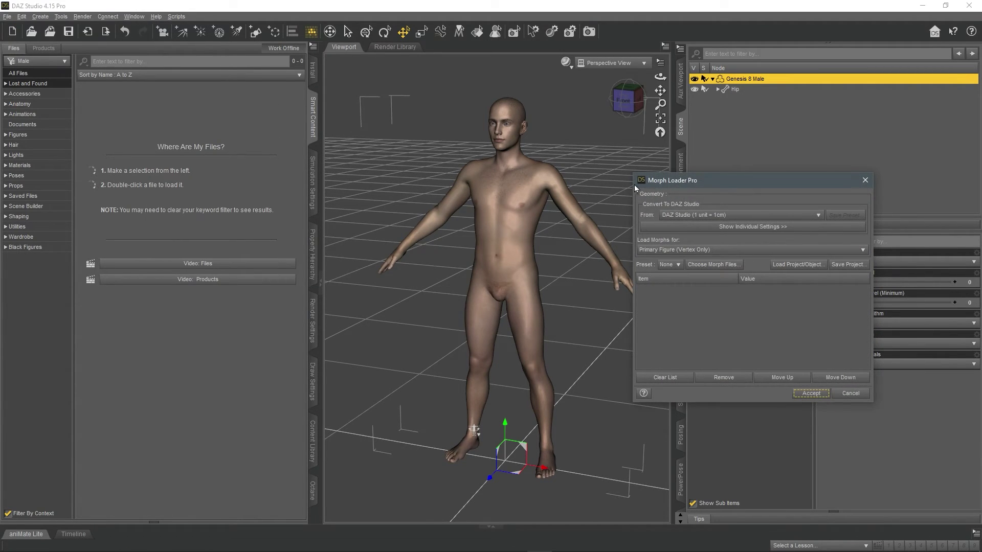
drag(690, 189, 429, 128)
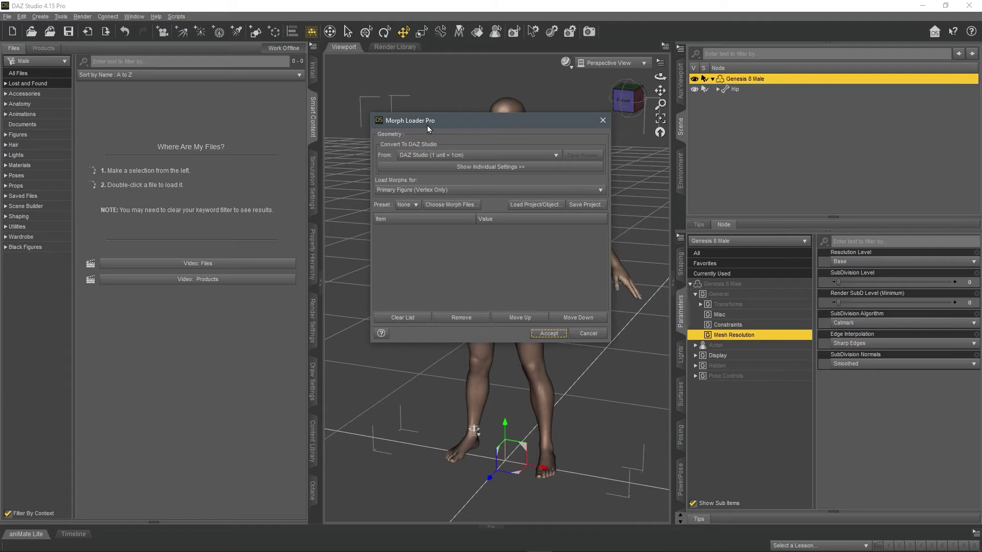
click(435, 155)
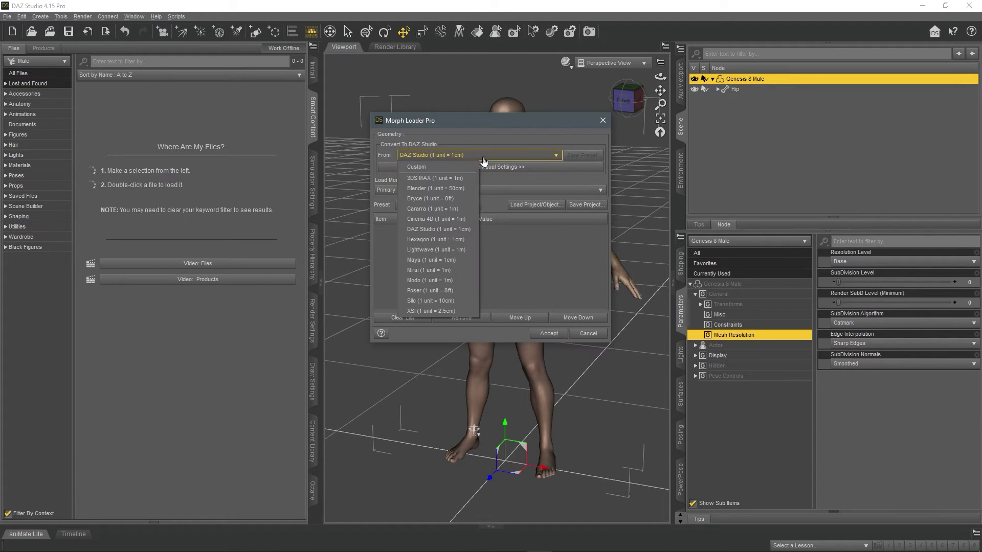
click(448, 156)
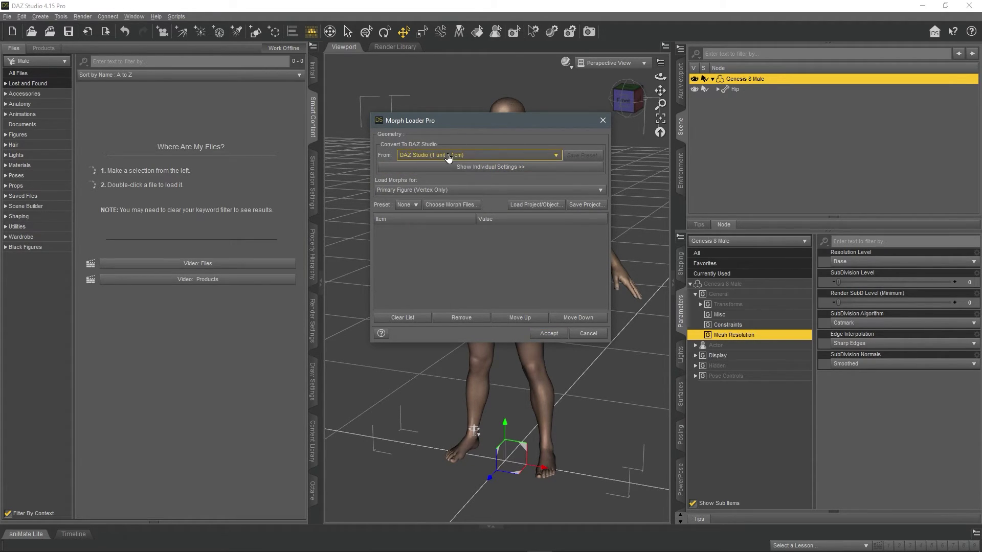
click(448, 156)
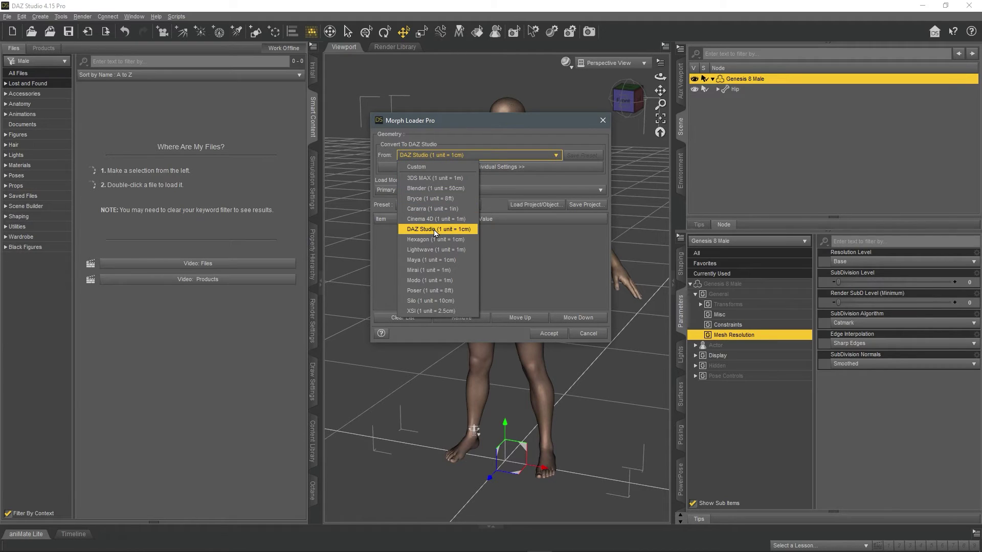
click(434, 228)
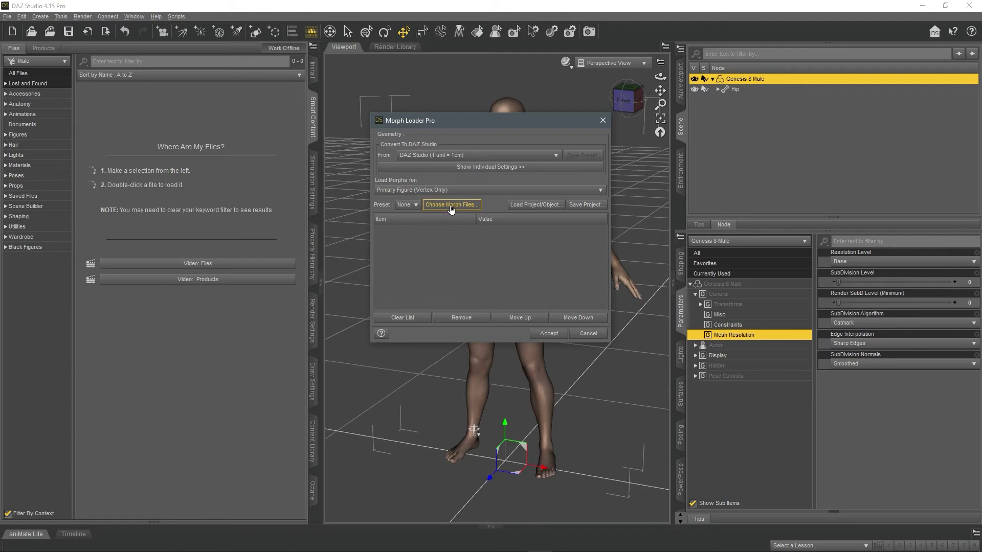
Step: Add Bumps.obj from the Morphs folder to the Morph Loader Pro list
click(442, 207)
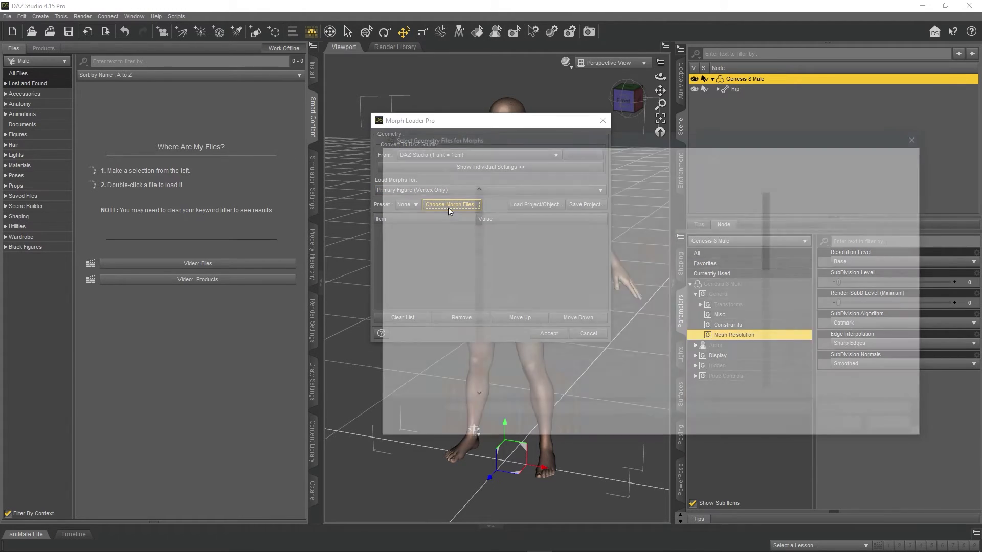
drag(539, 136, 501, 149)
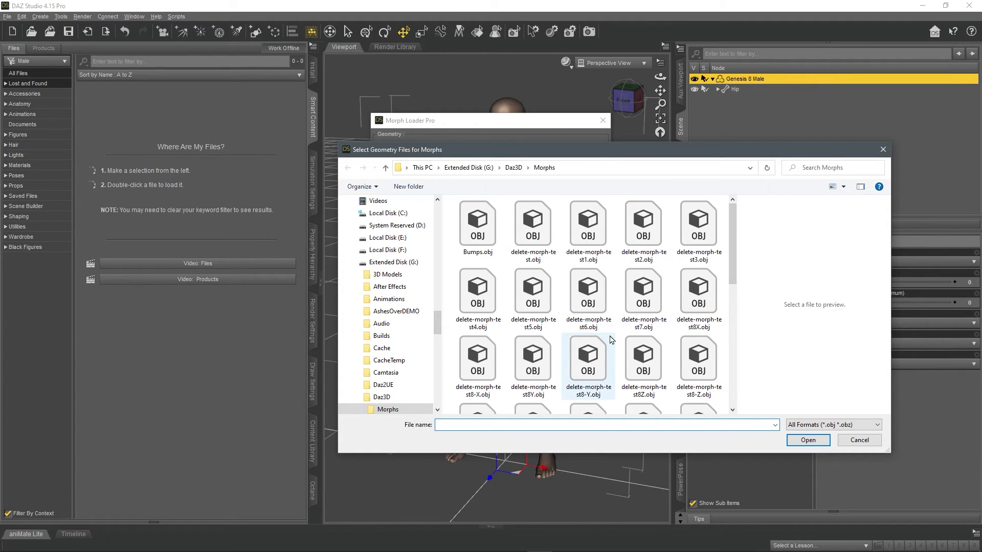
scroll(608, 317, down, 3)
scroll(634, 284, up, 3)
scroll(634, 286, down, 5)
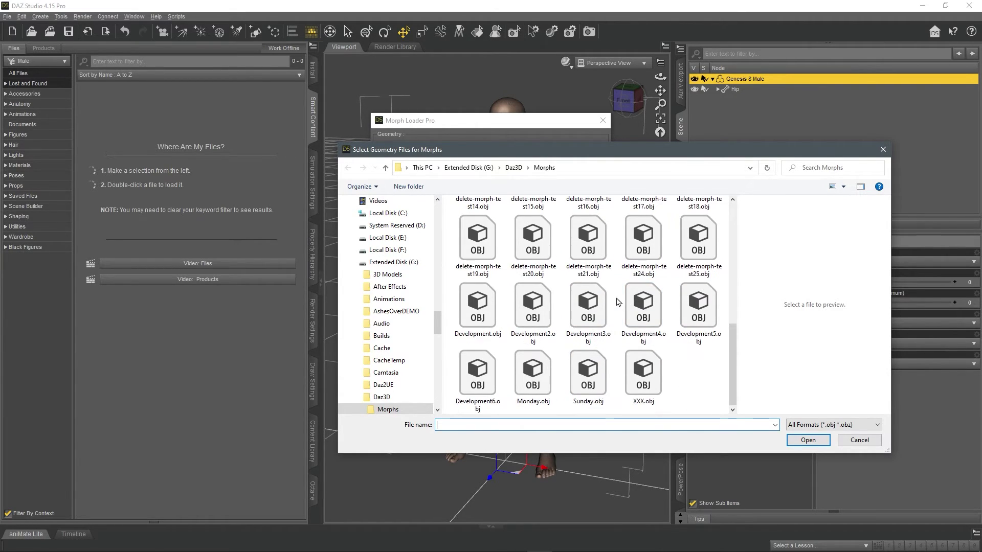
scroll(552, 358, up, 5)
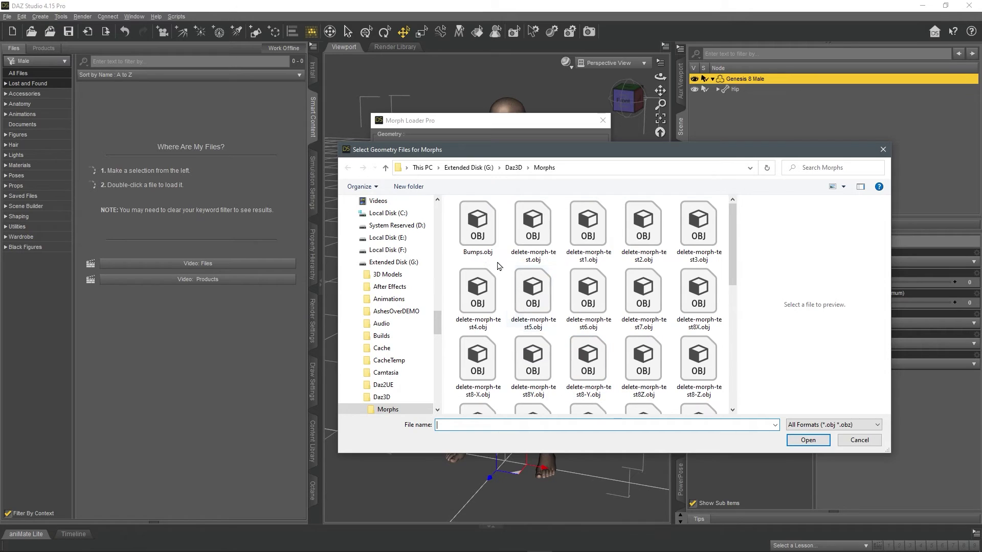
click(478, 225)
click(812, 440)
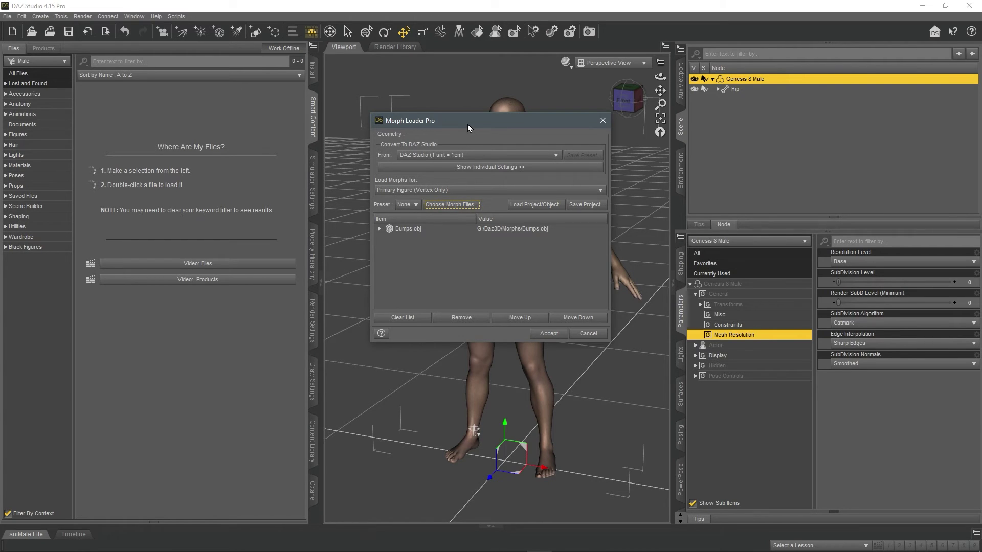
Step: Accept to create the Bumps morph on Genesis 8 Male and review the loading log
drag(467, 124, 475, 144)
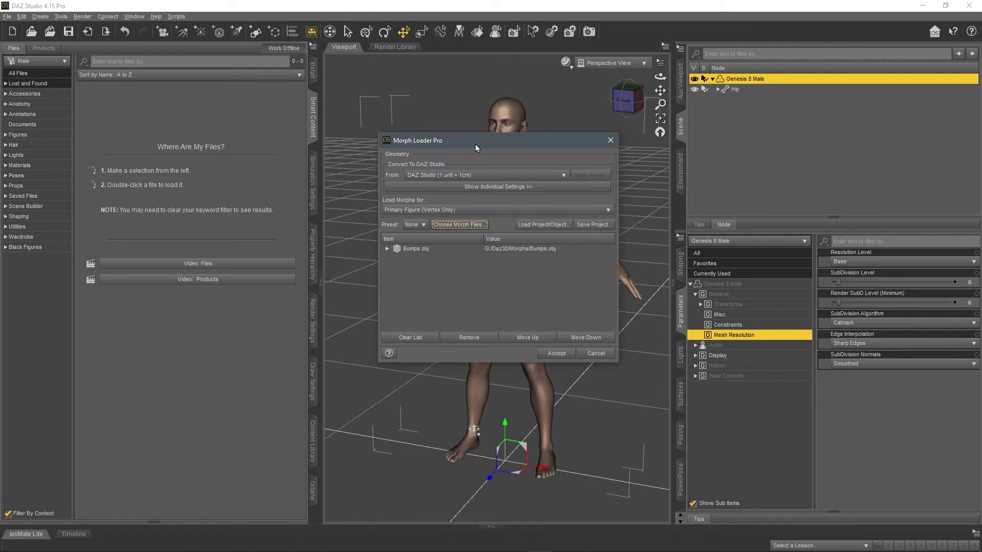
click(552, 358)
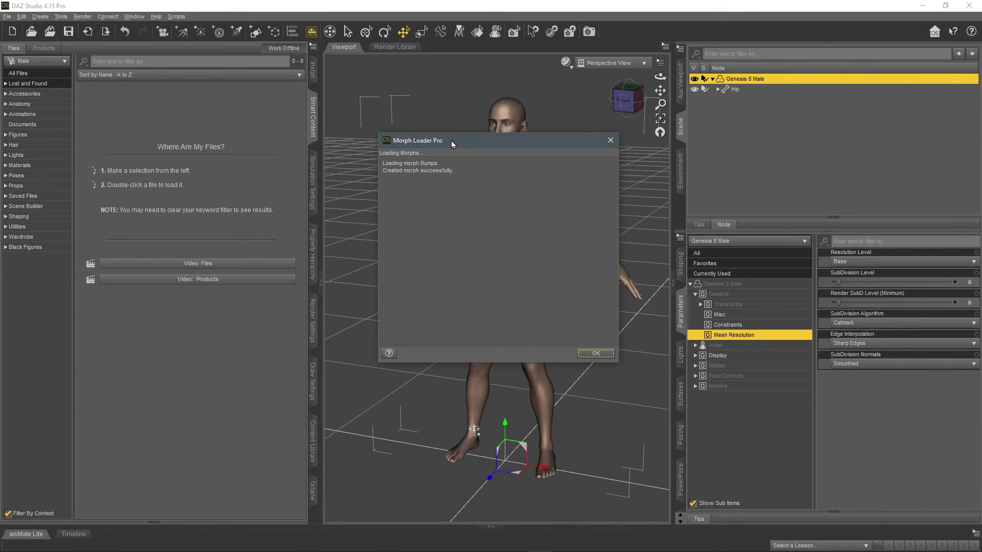
drag(451, 141, 454, 157)
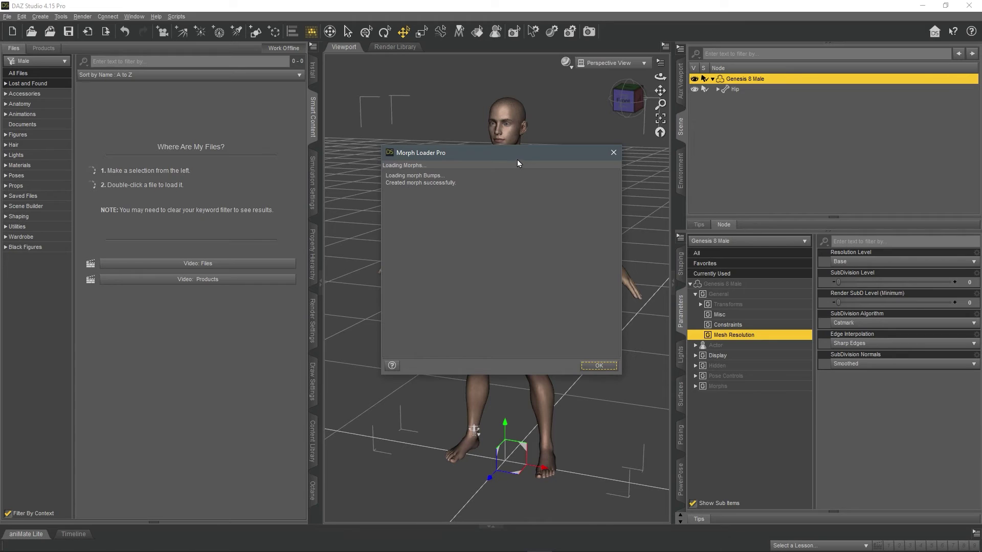
drag(517, 151, 529, 165)
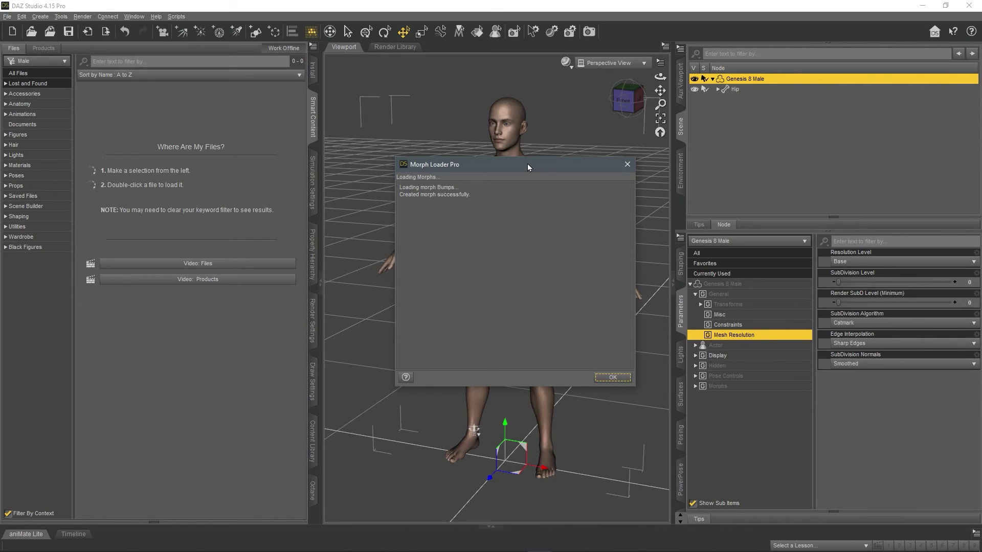
Step: Close the log and dial the Bumps slider under Parameters > Morphs to 100%
click(613, 379)
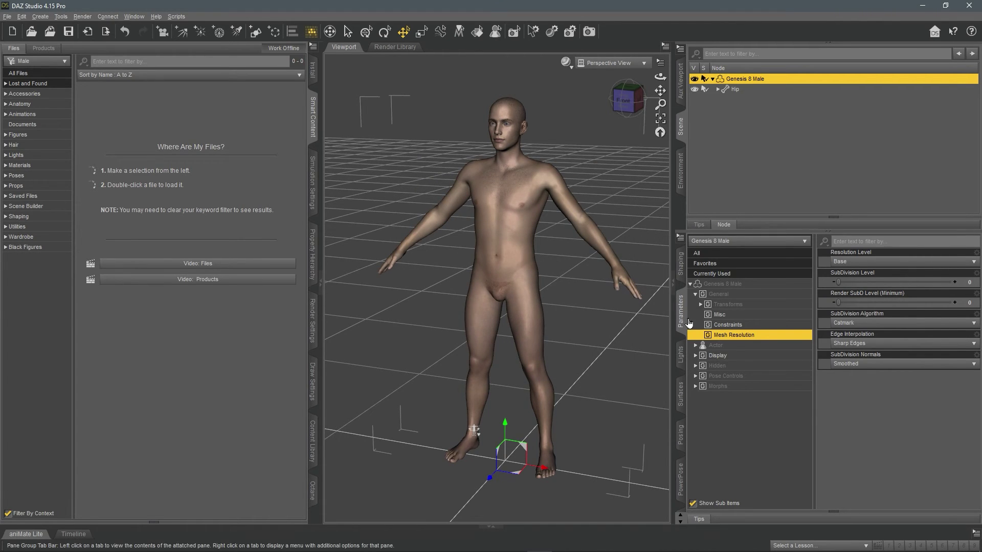
click(723, 389)
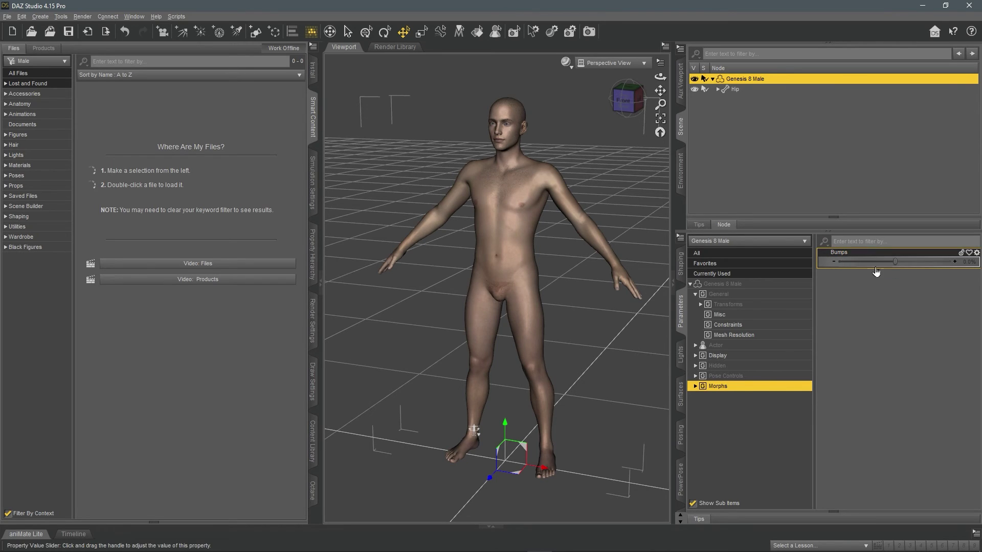
drag(900, 266, 960, 262)
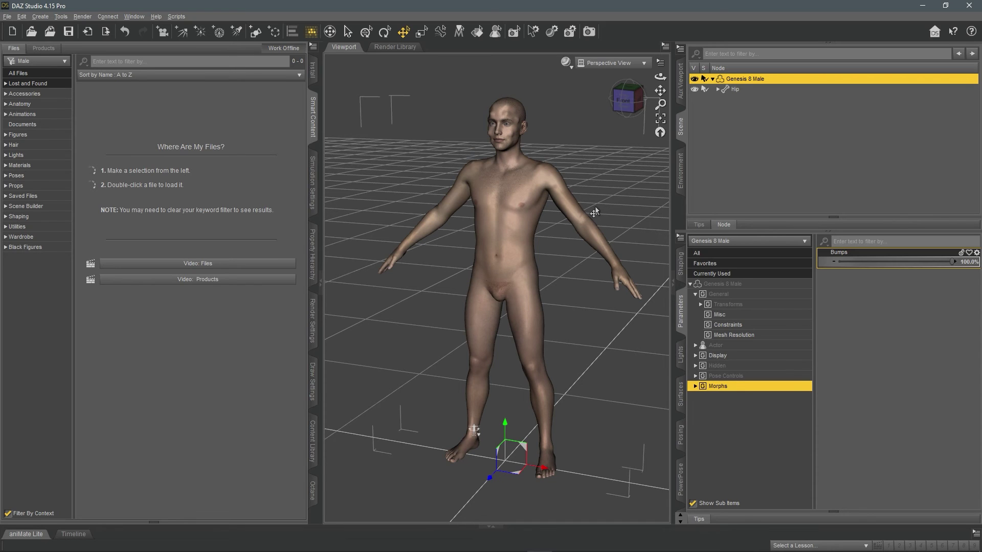
Step: Orbit and zoom the viewport to face the figure's head and chest front-on, showing the bumps
alt+drag(614, 204, 568, 212)
scroll(471, 205, up, 6)
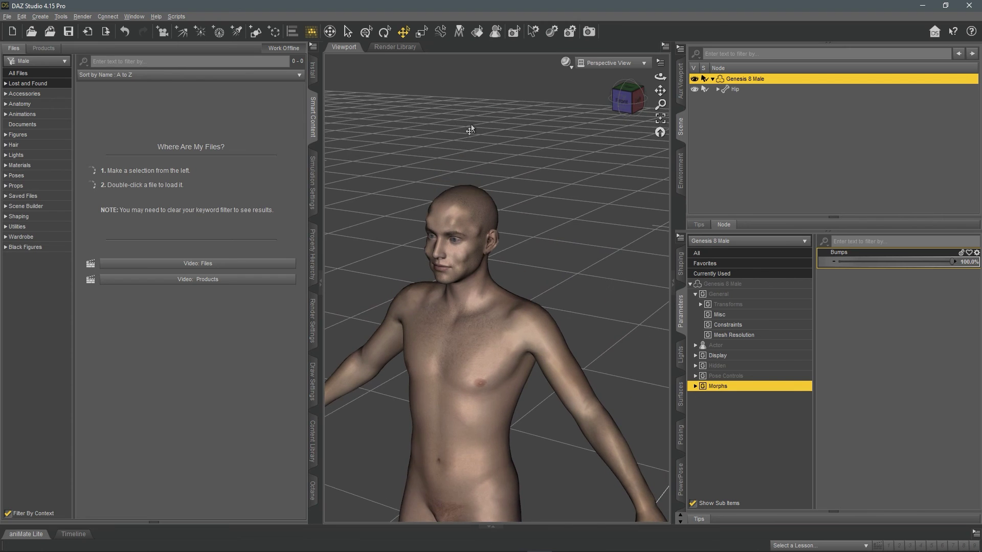
scroll(512, 230, up, 2)
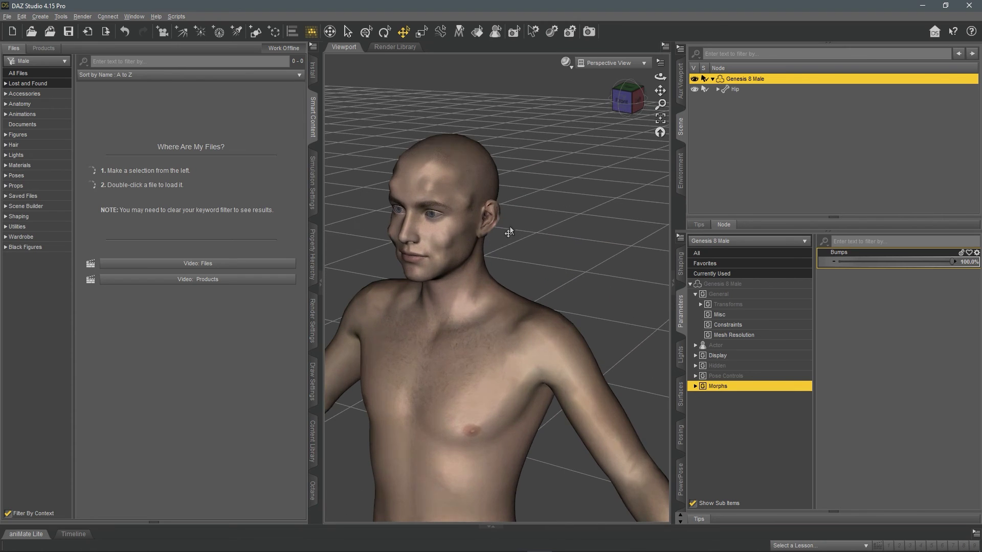
scroll(537, 245, up, 5)
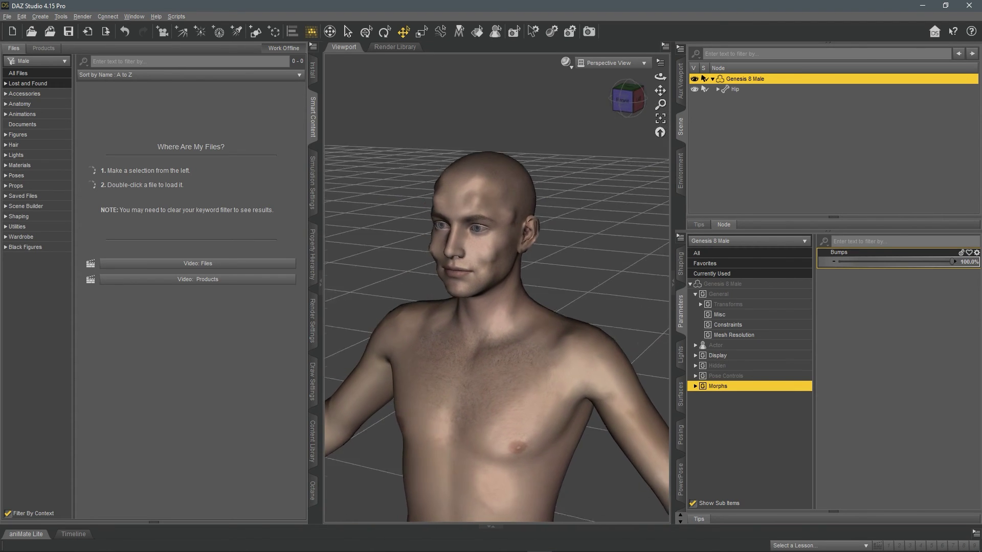
scroll(539, 256, down, 6)
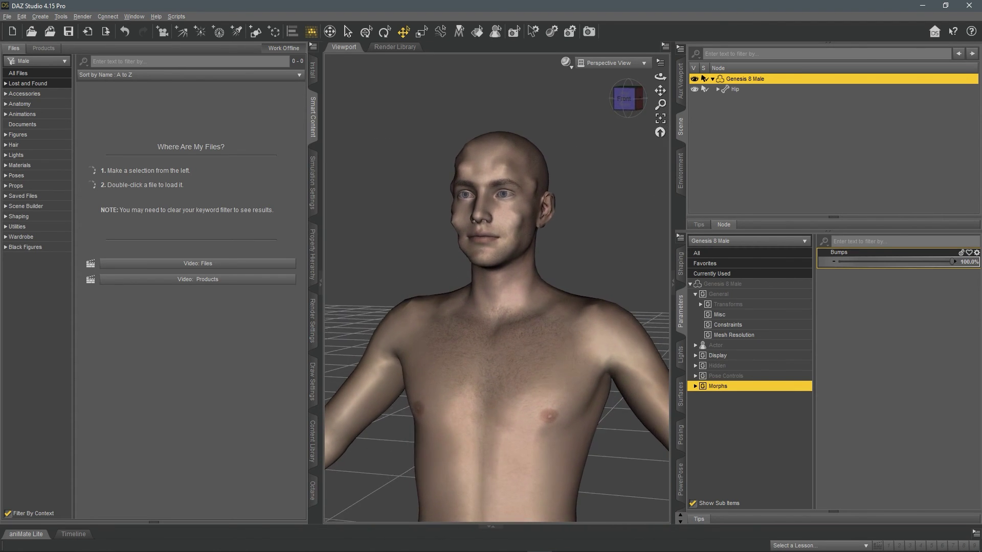
scroll(561, 244, up, 10)
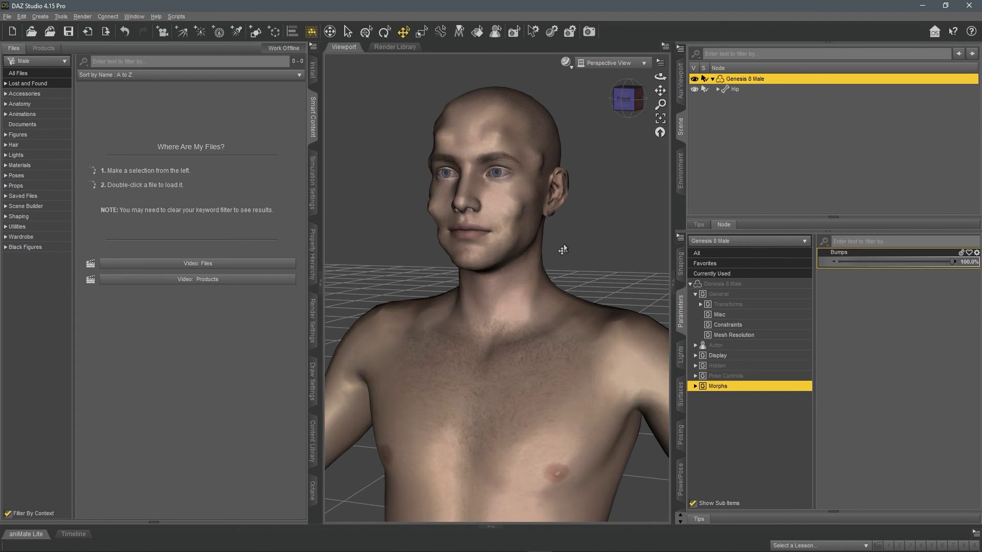
scroll(572, 235, down, 4)
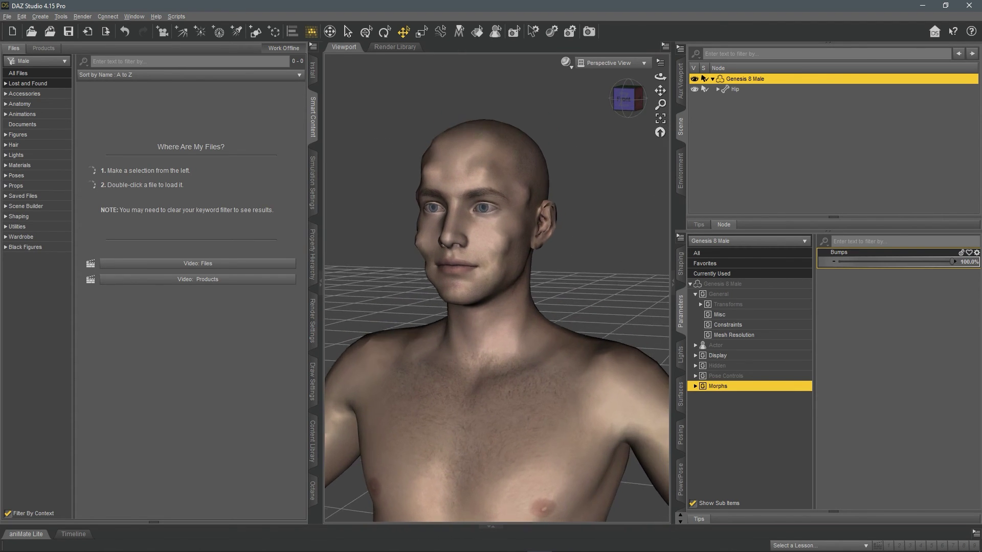
scroll(587, 228, up, 8)
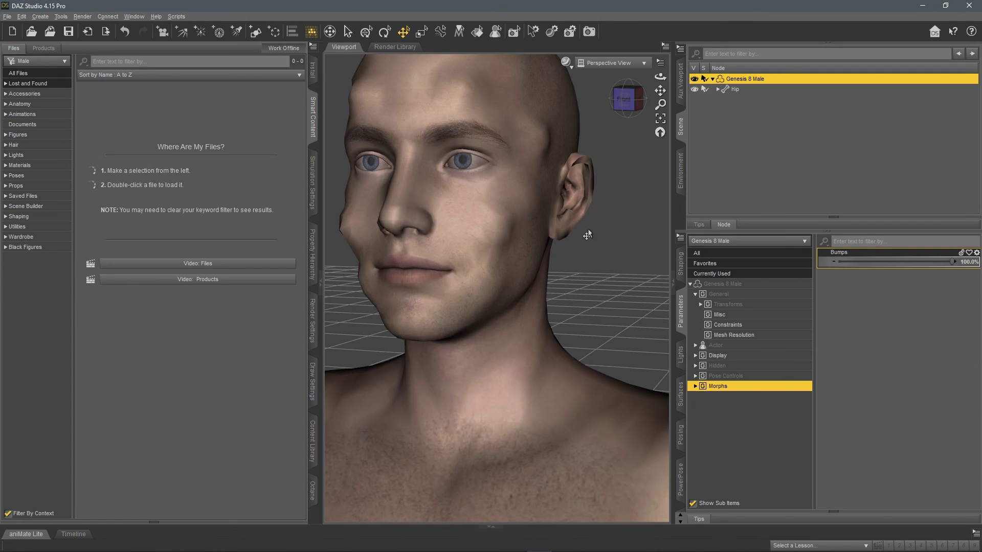
scroll(587, 228, down, 3)
scroll(587, 231, up, 4)
scroll(593, 239, down, 3)
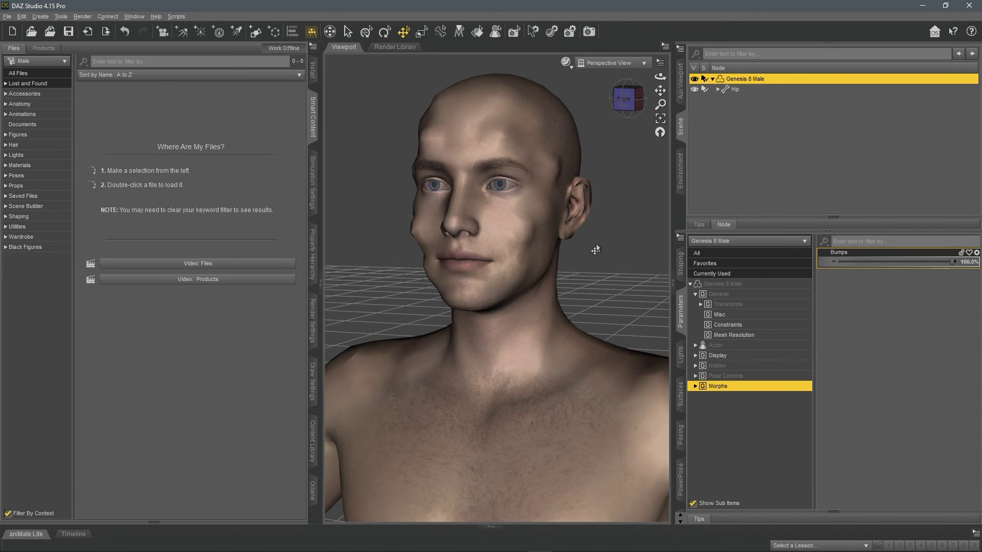
ctrl+alt+drag(596, 249, 614, 250)
scroll(613, 250, down, 2)
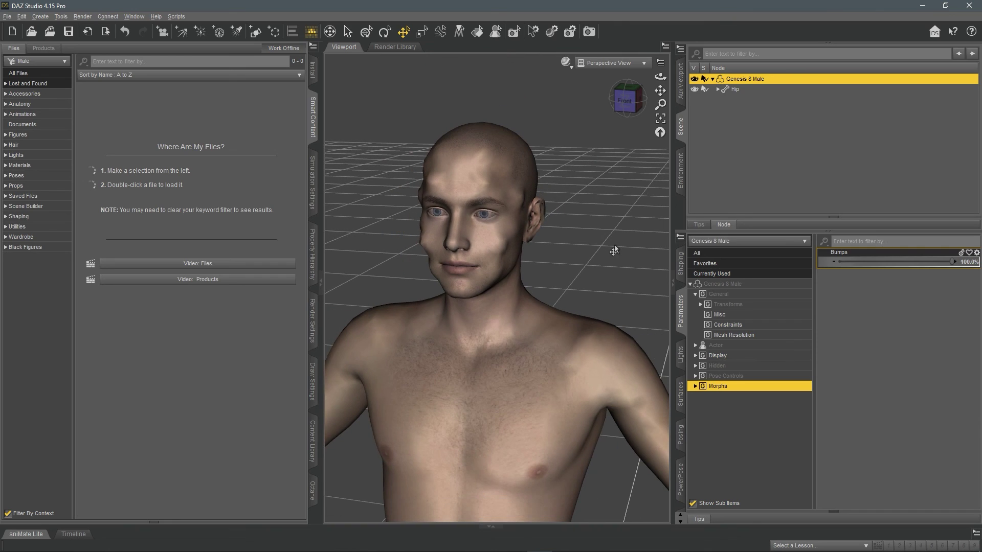